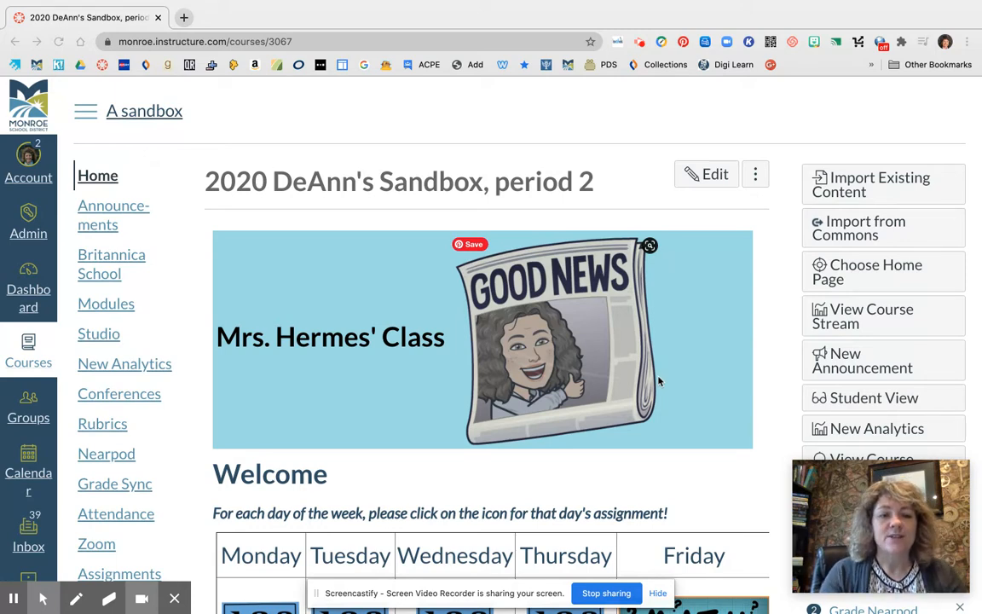
Step: Look over the course home page and open the course's Modules page
scroll(345, 394, "down", 5)
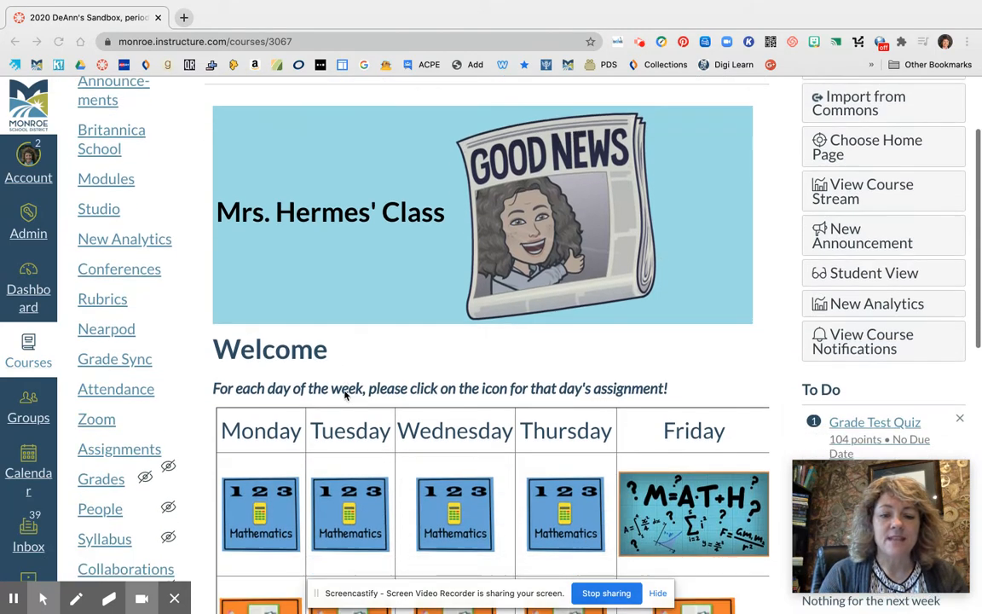
scroll(345, 394, "up", 3)
scroll(345, 395, "up", 2)
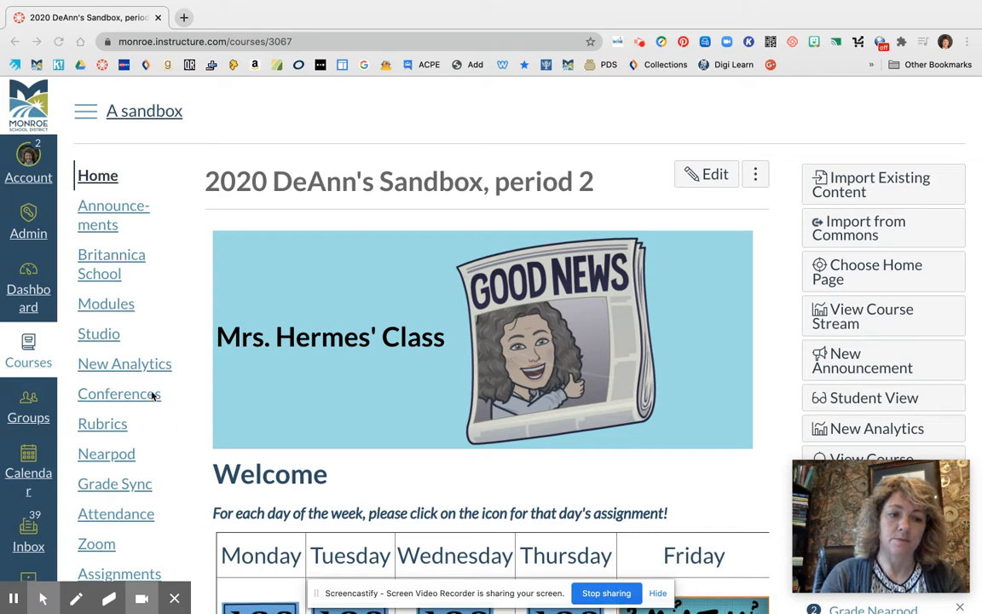
left_click(108, 309)
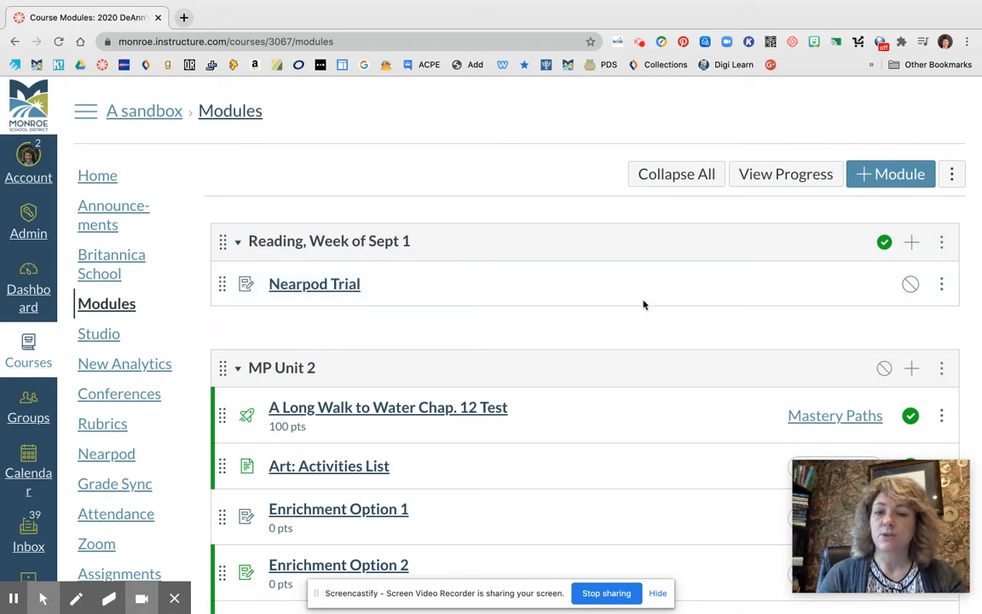
Step: Open the Nearpod Trial assignment in the "Reading, Week of Sept 1" module for editing
left_click(911, 244)
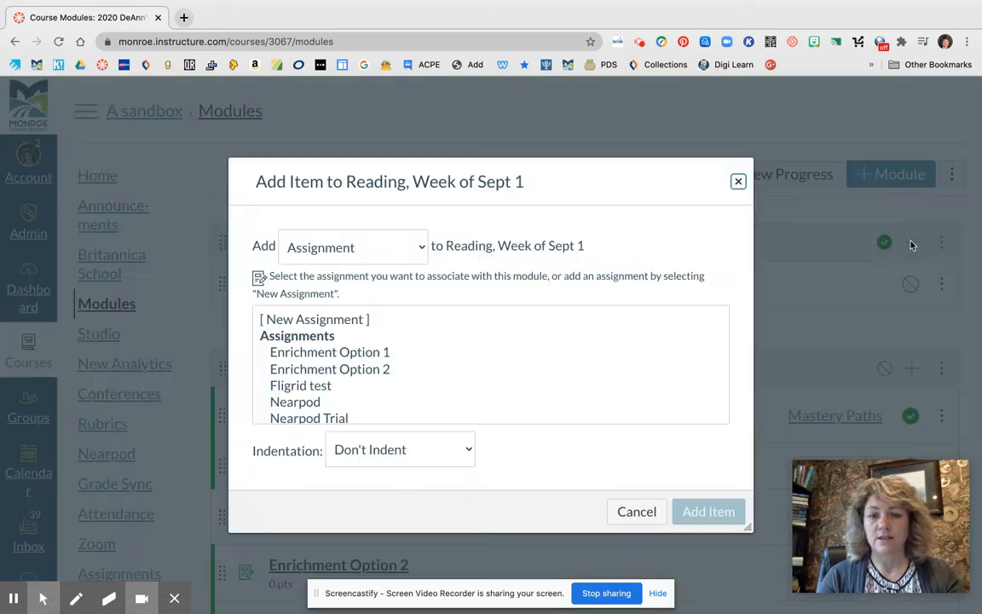
left_click(640, 511)
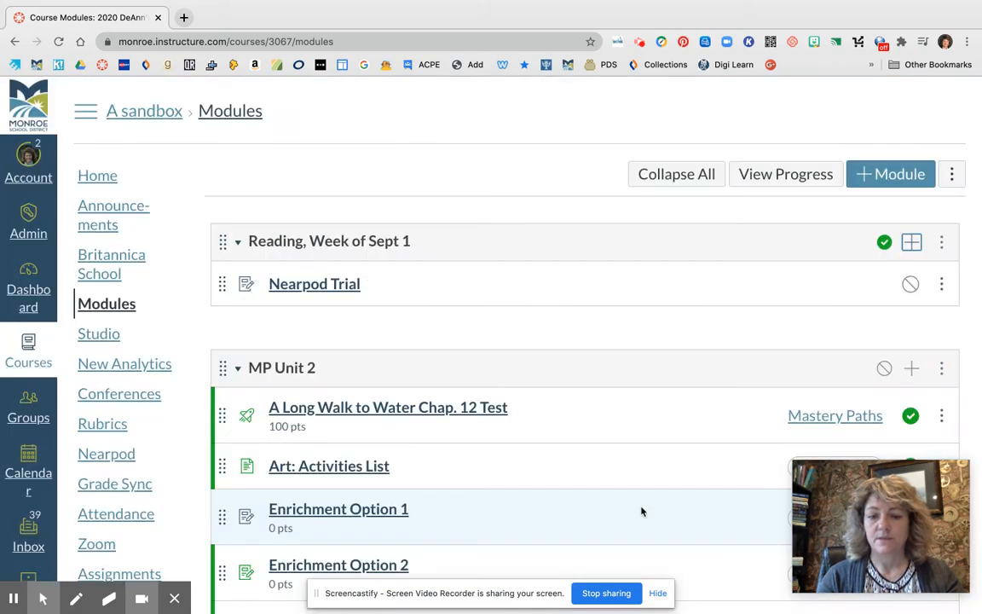
left_click(310, 289)
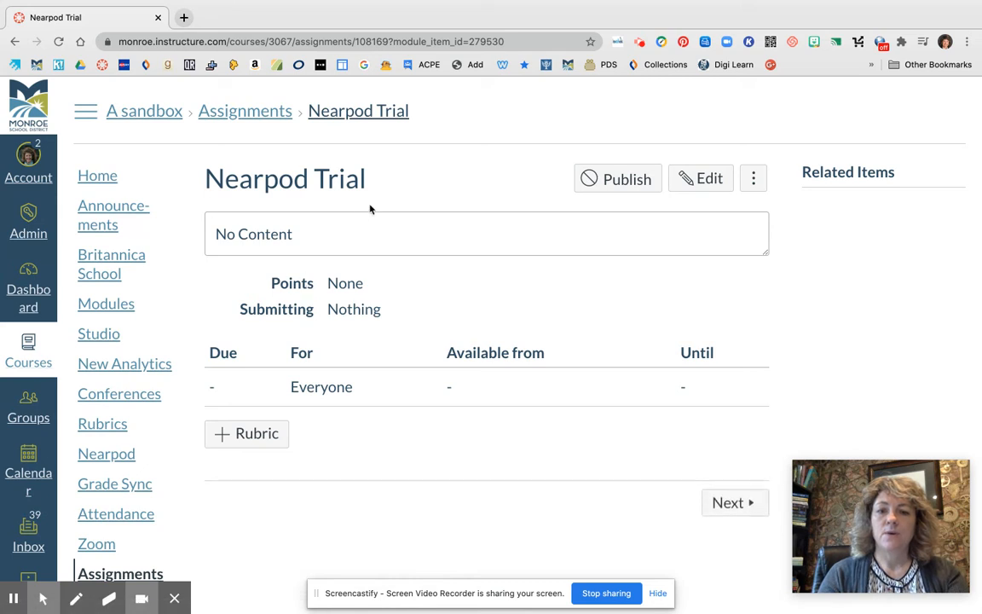
left_click(704, 183)
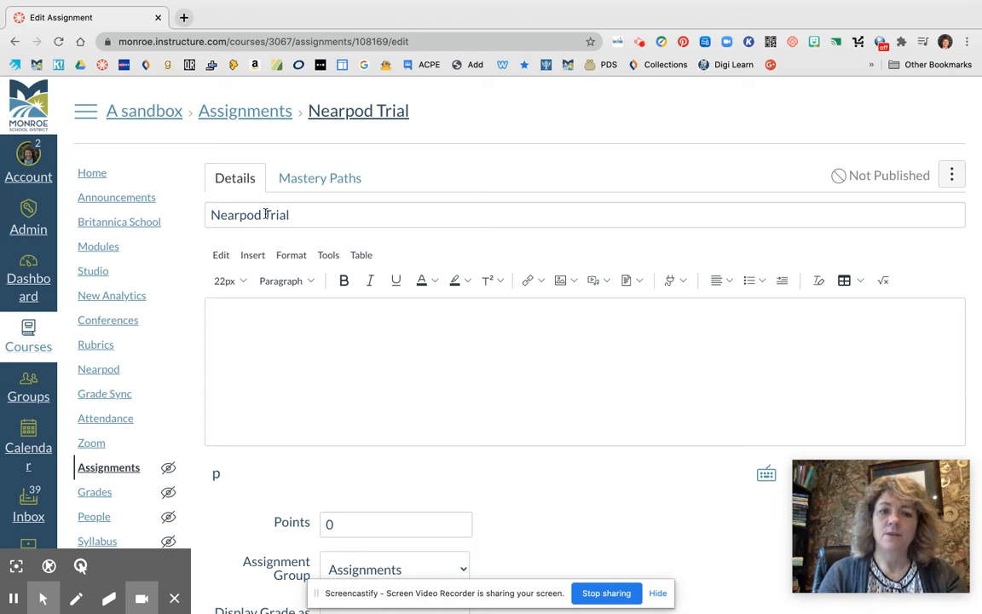
Step: Enter the assignment description "Please follow along with the assignment below. Click submit after you complete an answer."
left_click(230, 320)
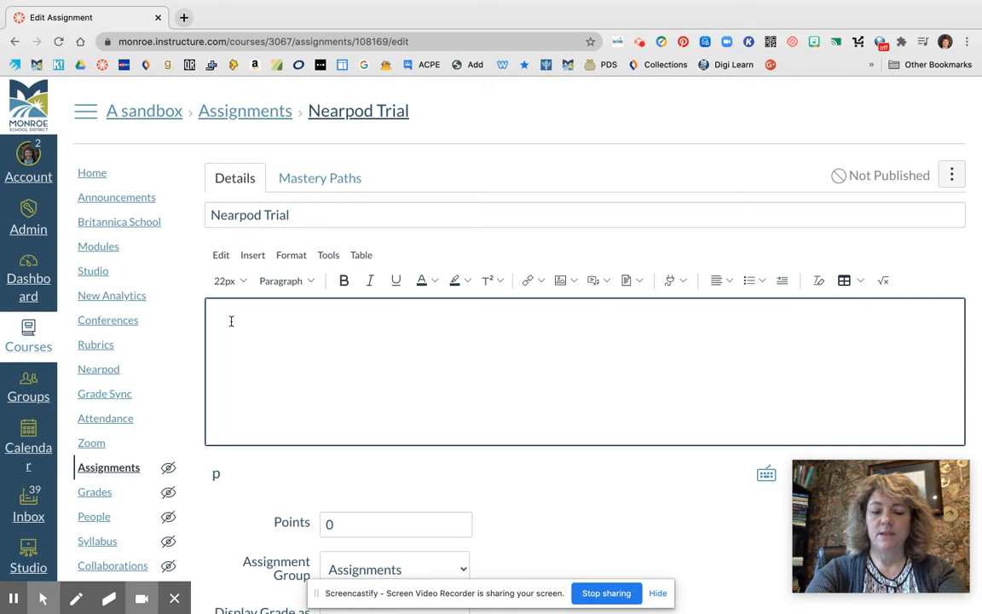
type("Please fo")
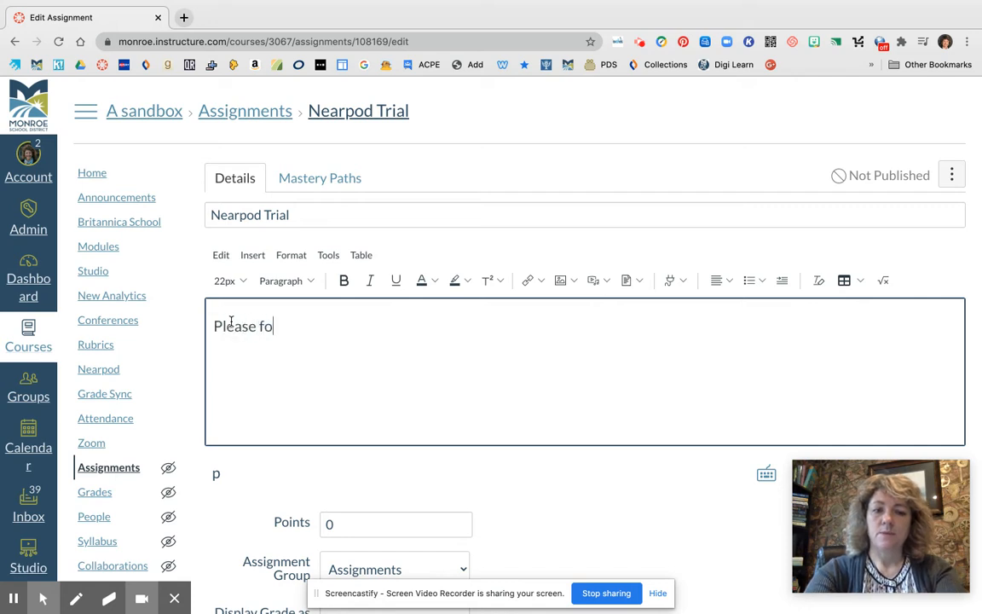
type("llow along ")
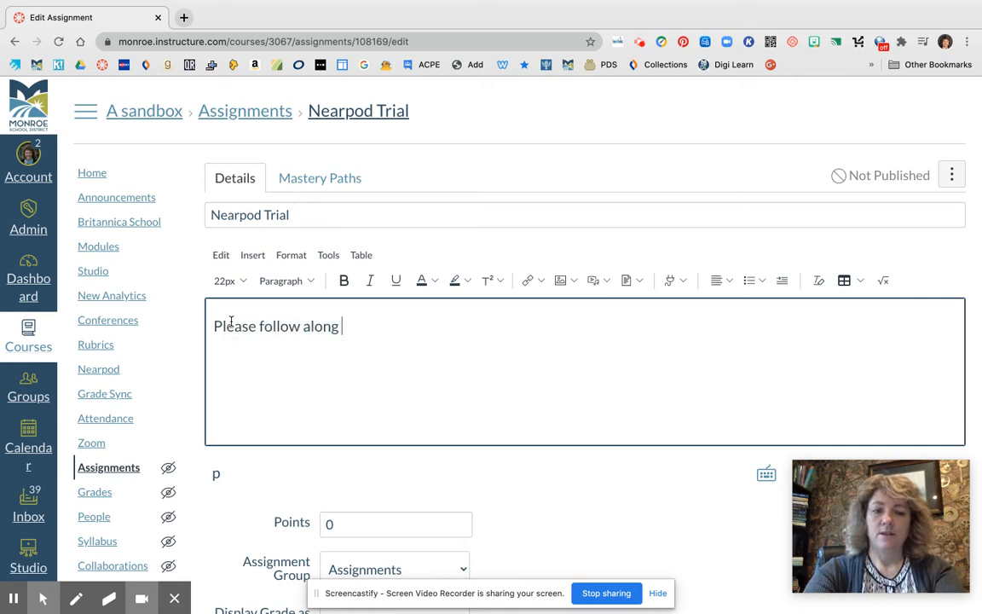
type("with the assignment bo")
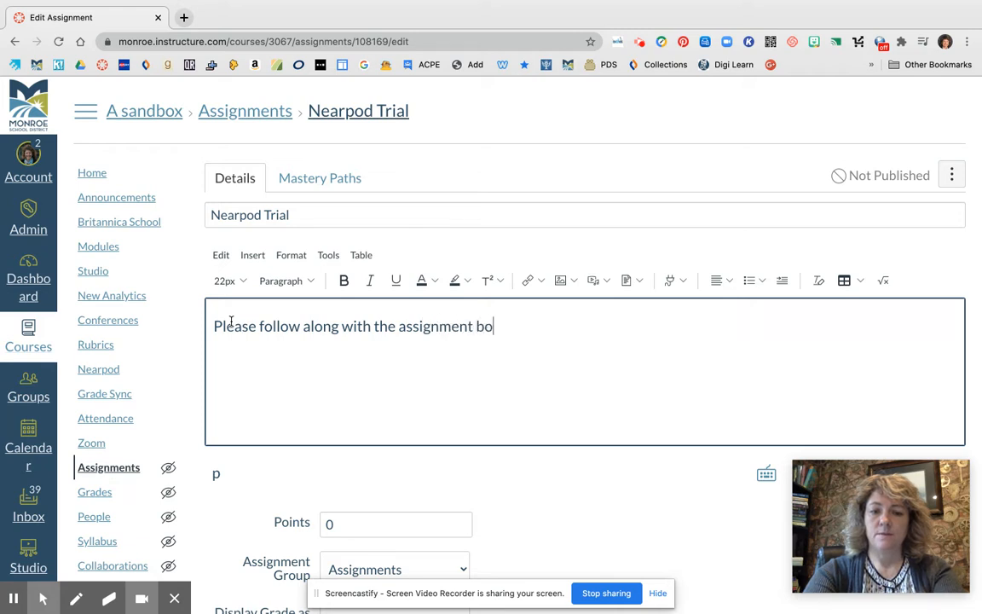
key("BackSpace")
type("elow")
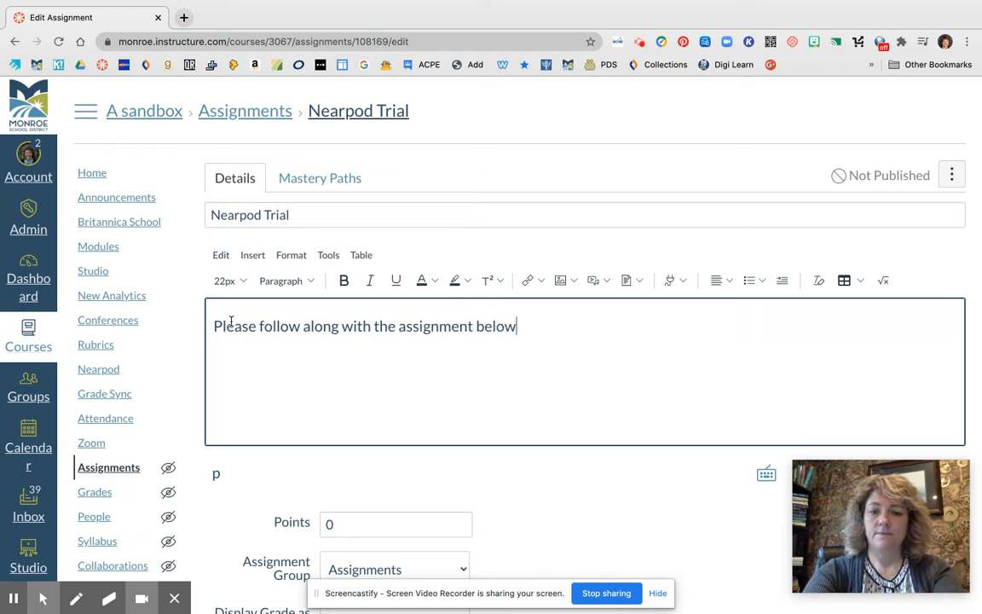
type(".  C")
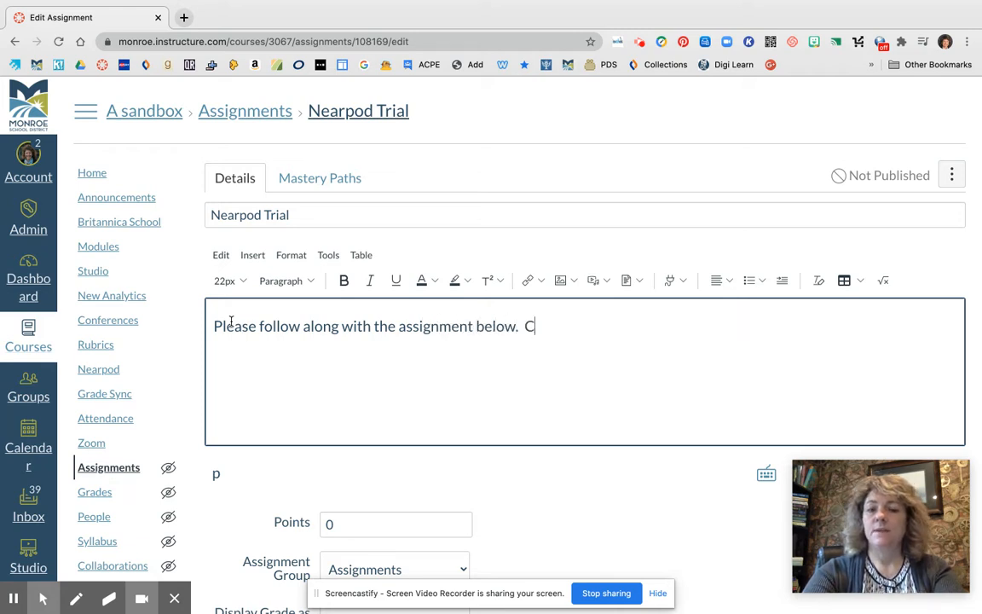
type("lick submit")
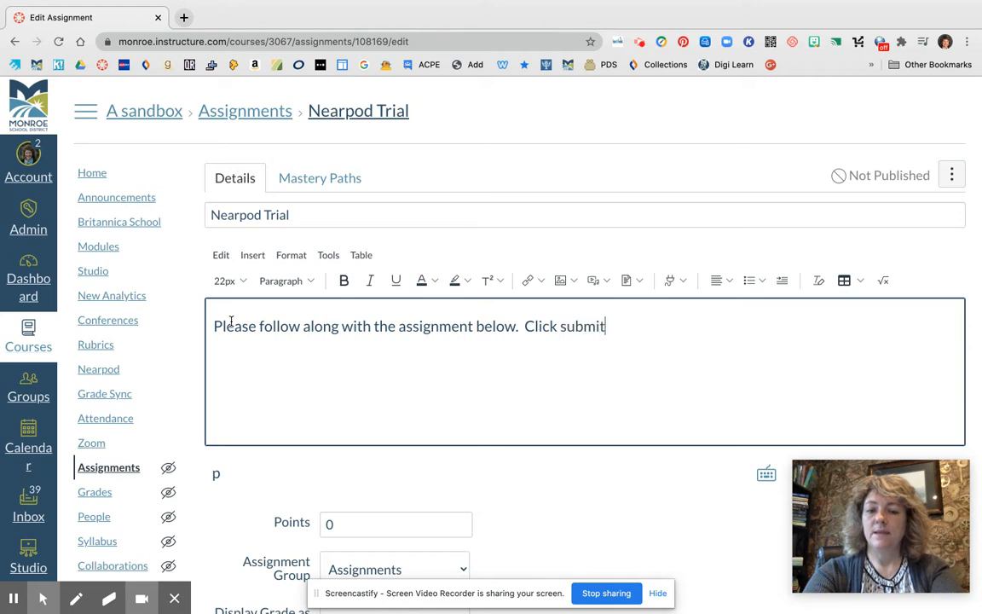
type(" ater")
key("BackSpace")
key("BackSpace")
key("BackSpace")
type("fter")
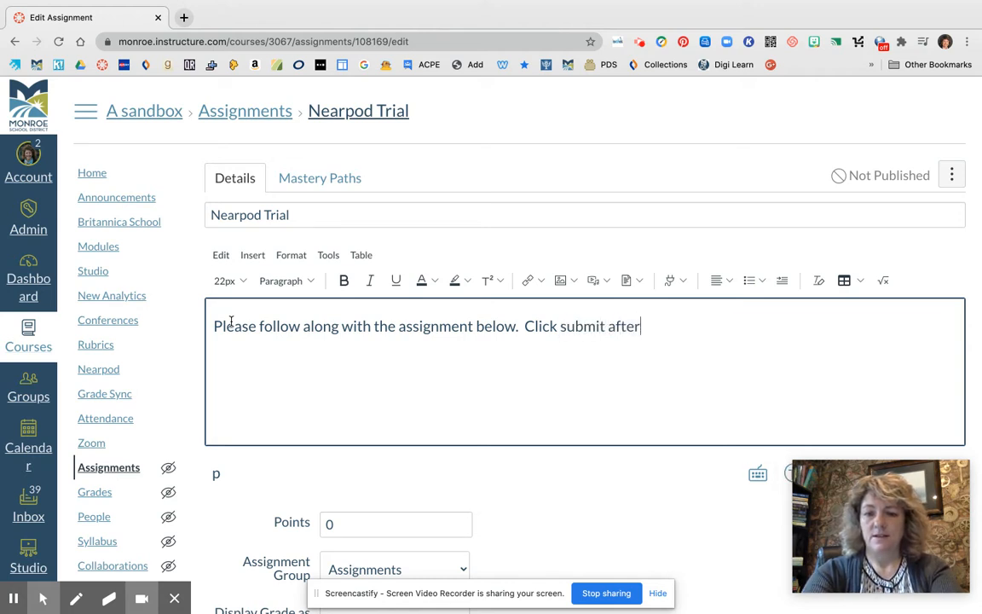
type(" you complete a")
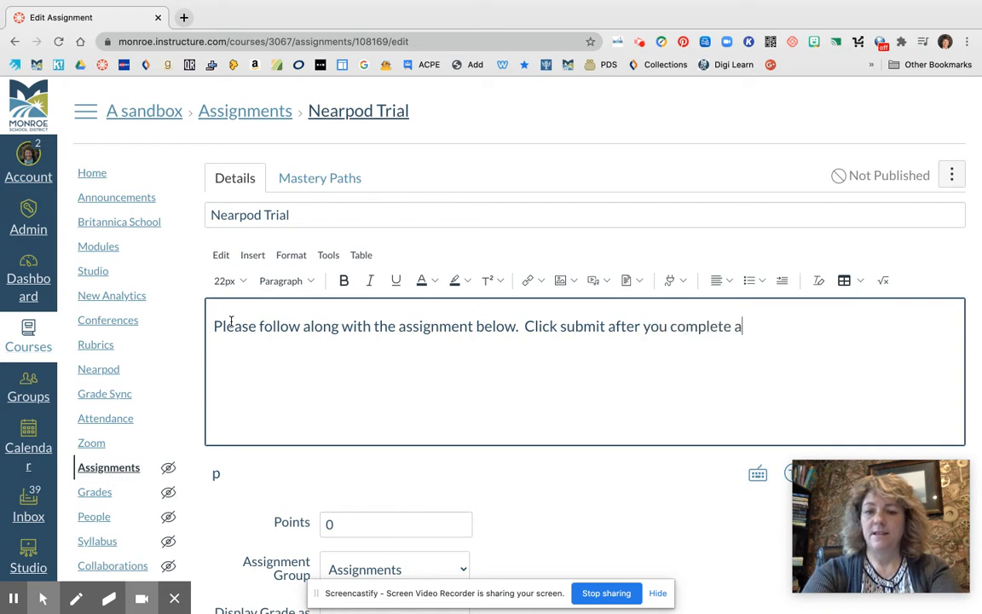
type("n answer.")
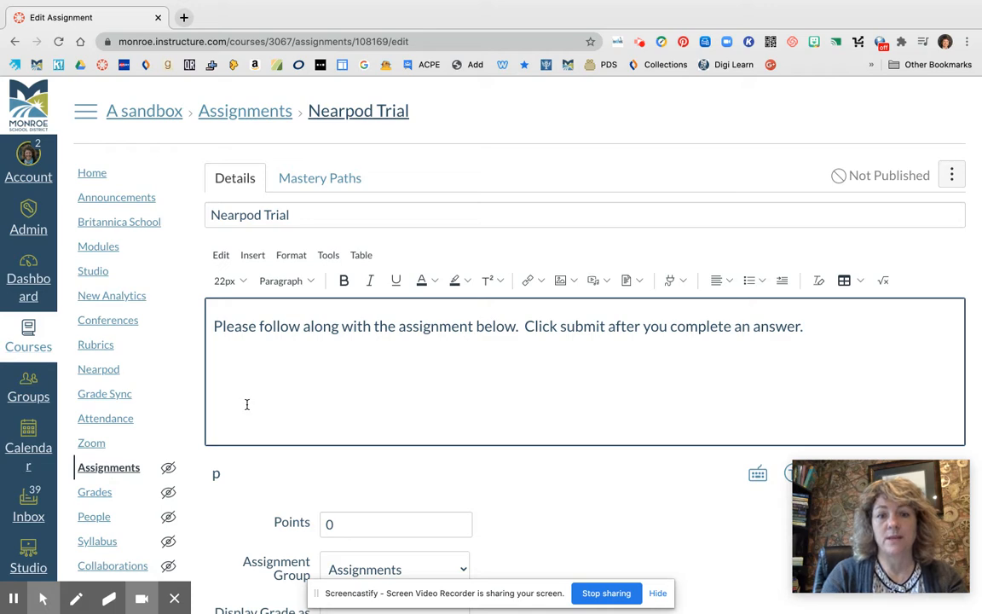
Step: Set the assignment's points to 20 and its submission type to External Tool
scroll(455, 453, "down", 5)
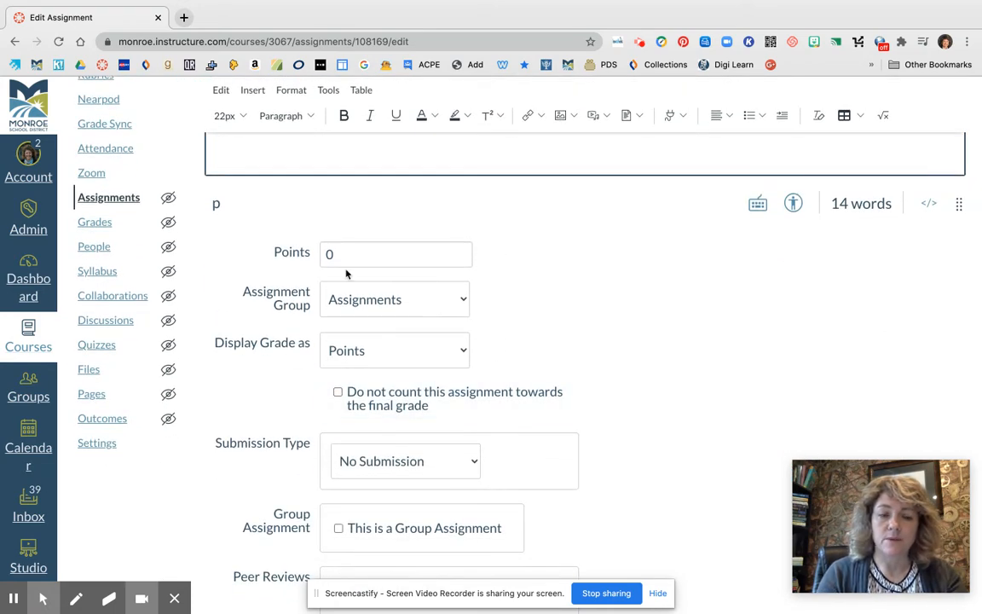
left_click_drag(338, 254, 322, 258)
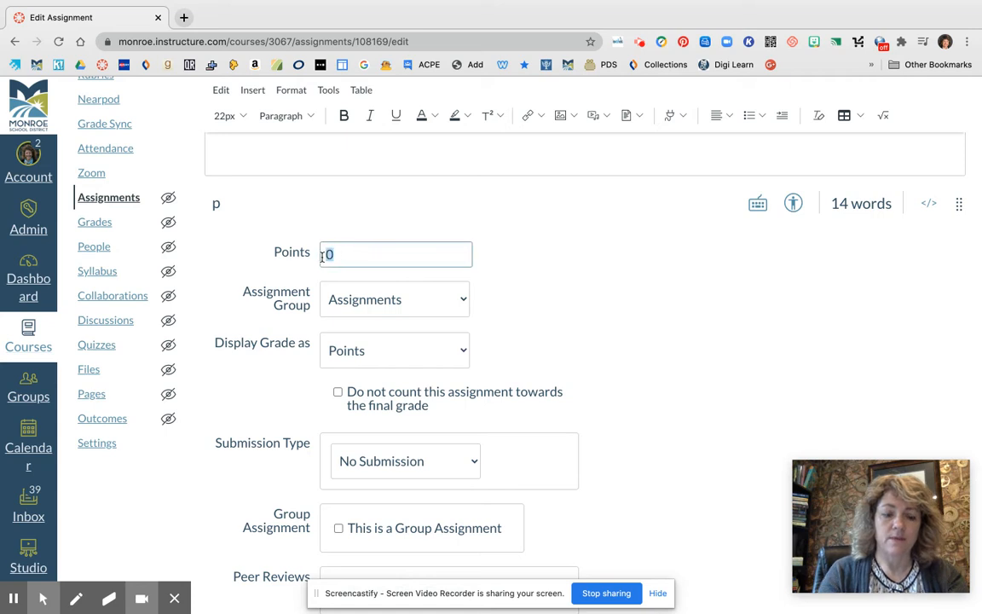
type("20")
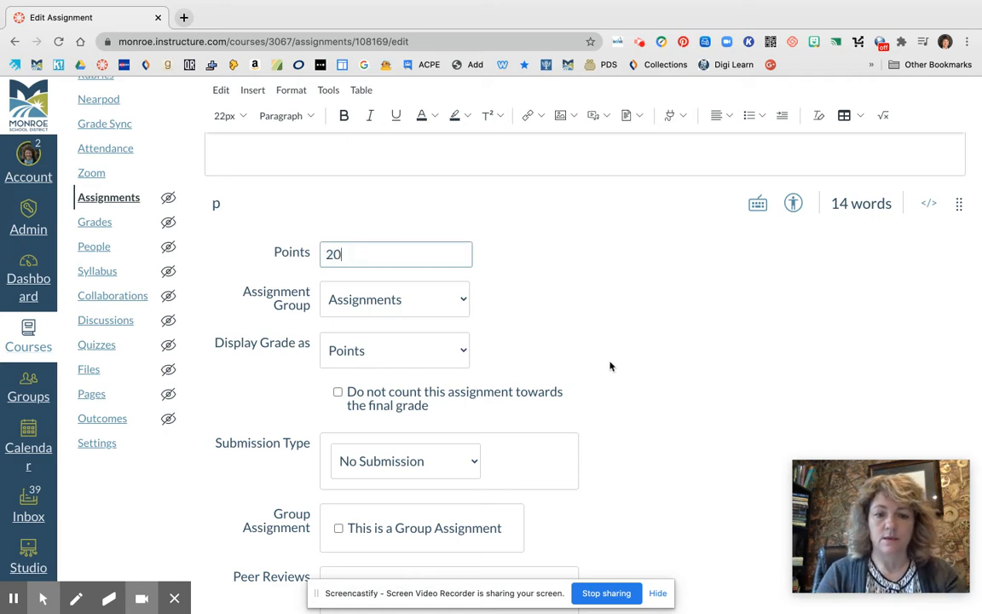
scroll(611, 370, "down", 2)
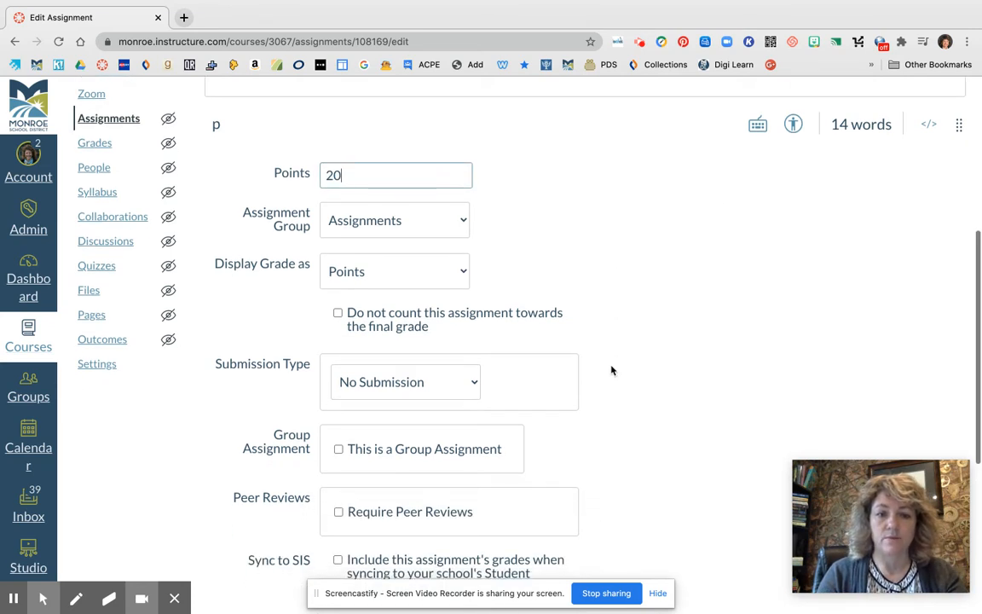
scroll(611, 370, "down", 3)
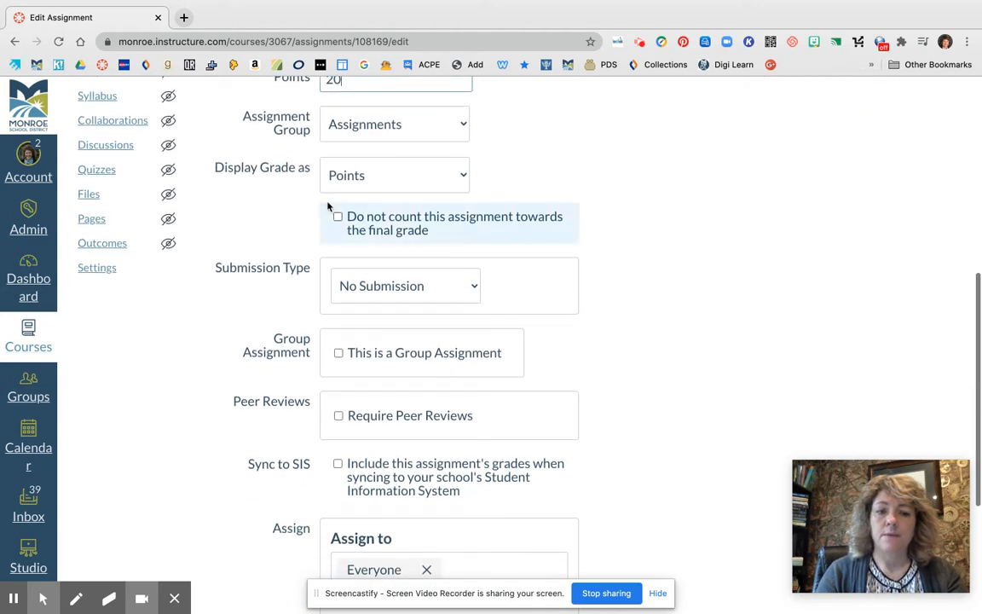
left_click(473, 289)
left_click(415, 341)
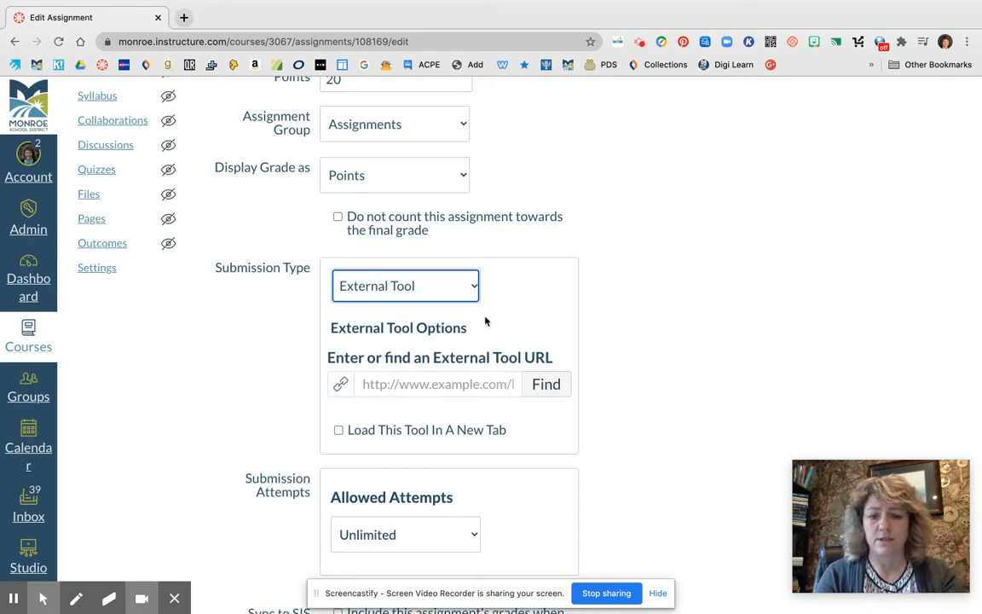
Step: Find the available external tools and choose Nearpod for the assignment's submission
left_click(547, 385)
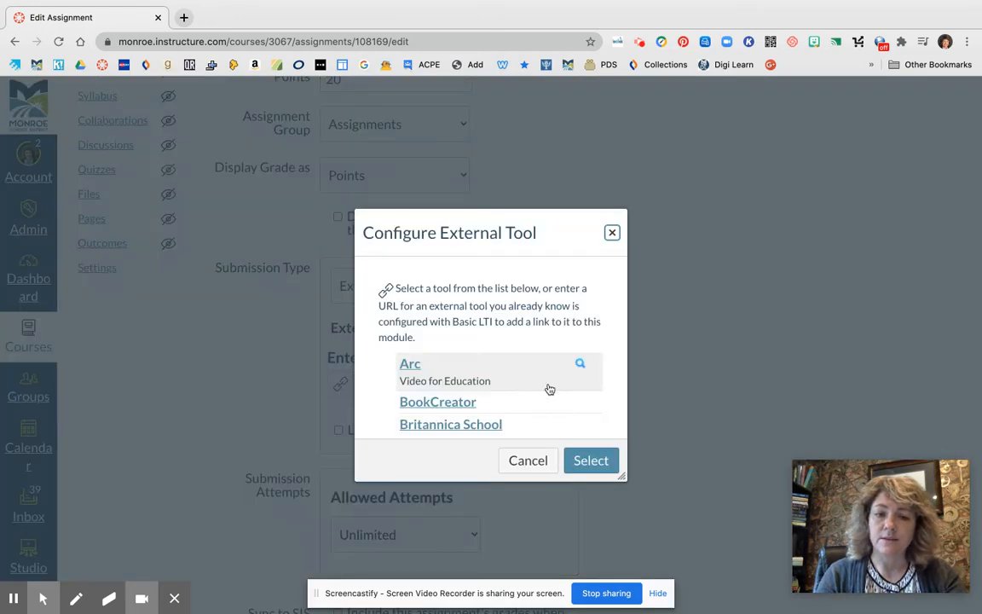
scroll(535, 402, "down", 1)
scroll(534, 403, "down", 2)
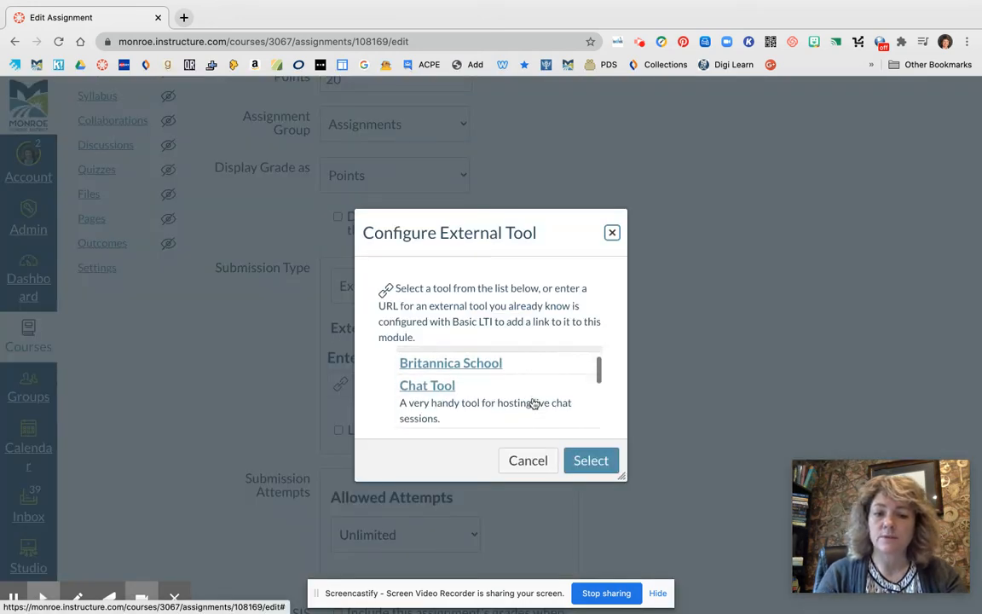
scroll(534, 403, "down", 3)
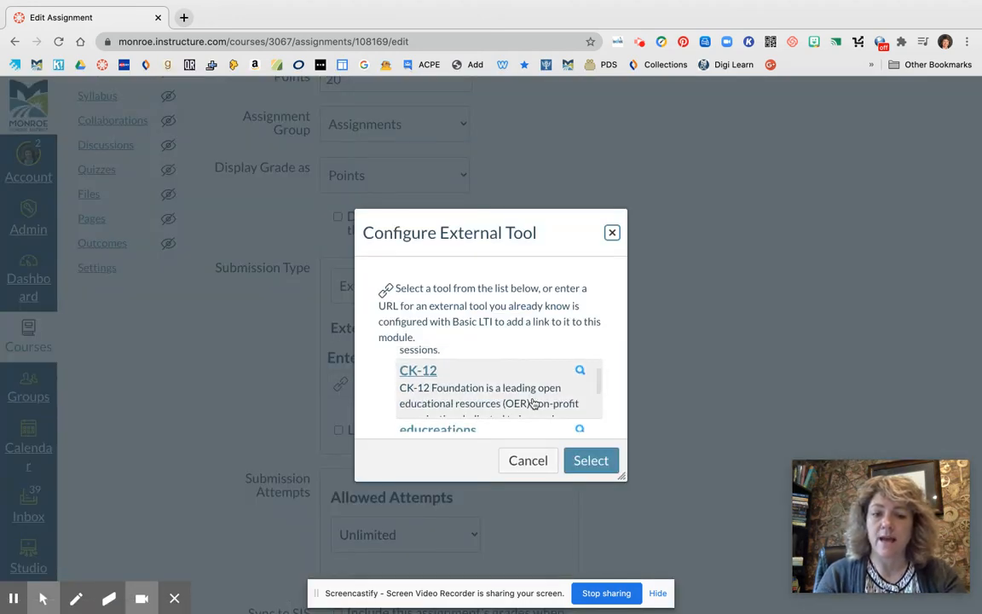
scroll(533, 404, "down", 3)
scroll(534, 403, "down", 5)
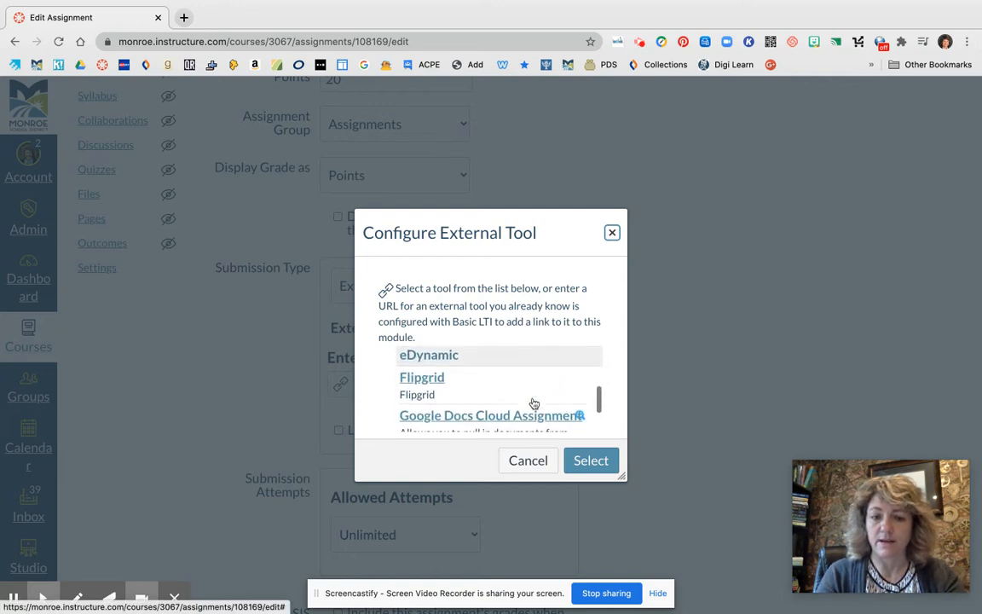
scroll(533, 403, "down", 5)
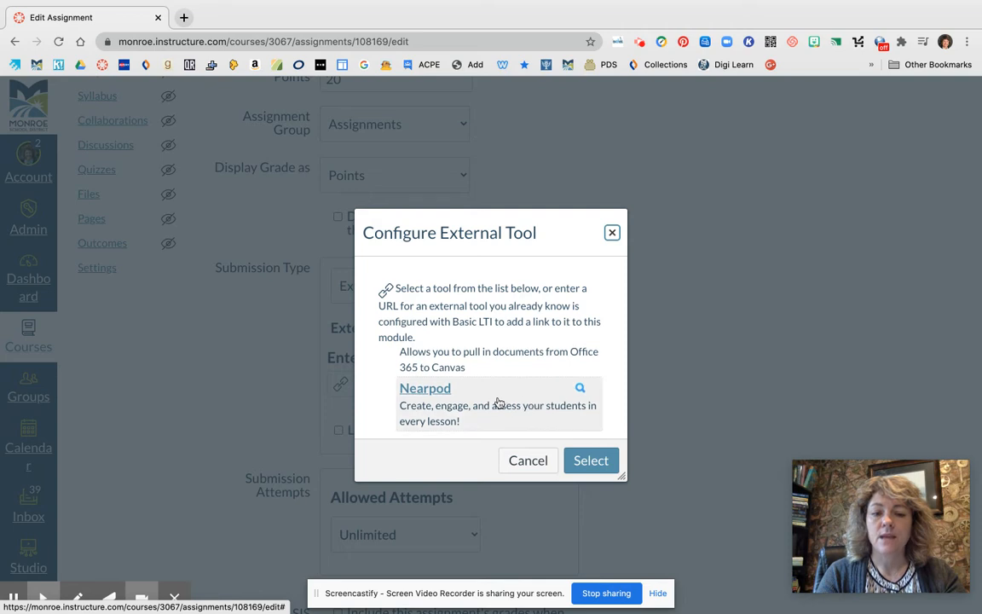
left_click(441, 392)
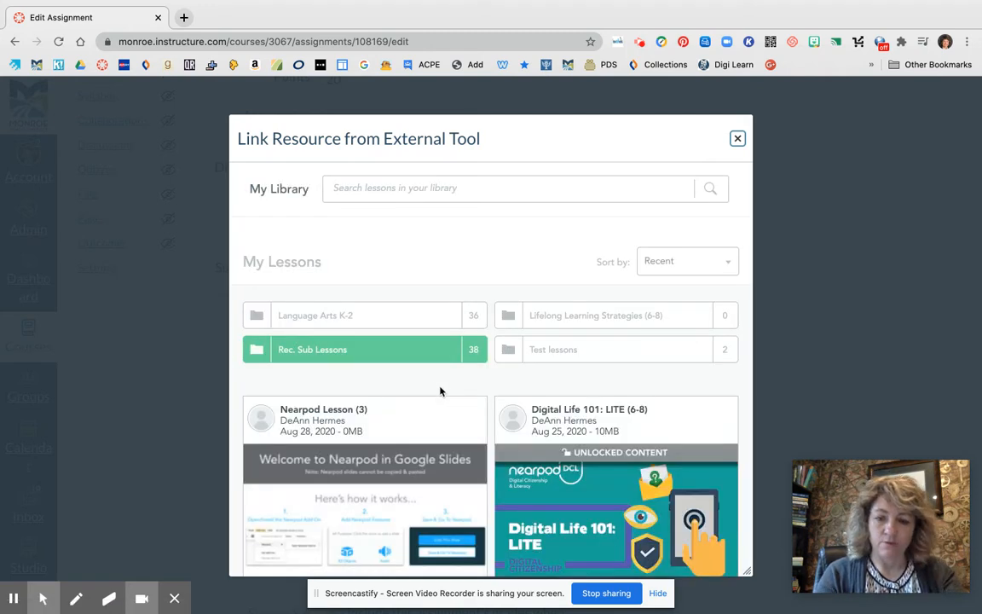
Step: Link the Digital Life 101: LITE (6-8) lesson from the Nearpod library as Student-Paced and confirm Nearpod as the external tool
scroll(444, 543, "down", 2)
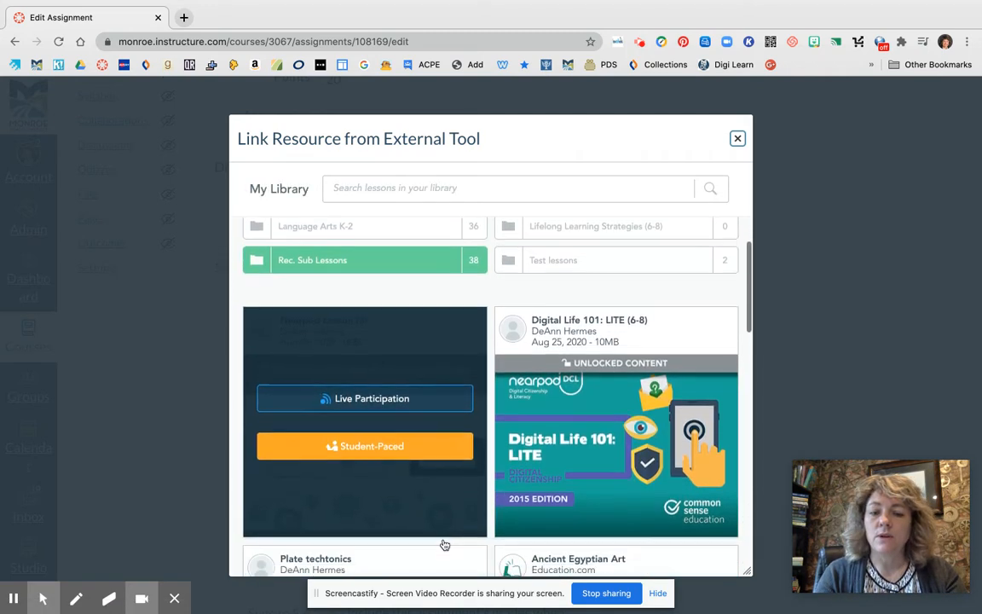
scroll(444, 544, "down", 2)
scroll(444, 544, "down", 2)
scroll(444, 543, "down", 5)
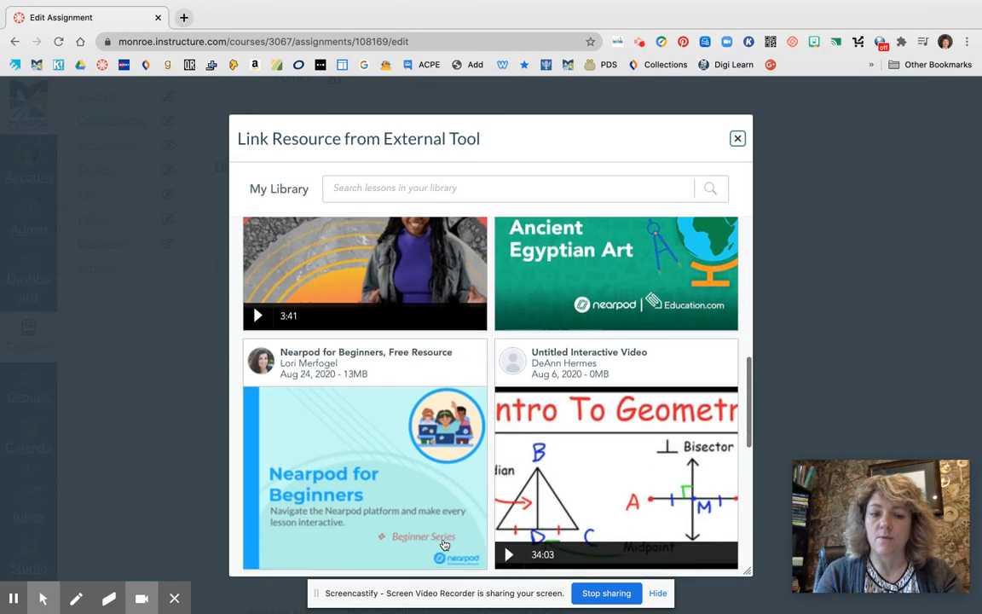
scroll(444, 544, "down", 2)
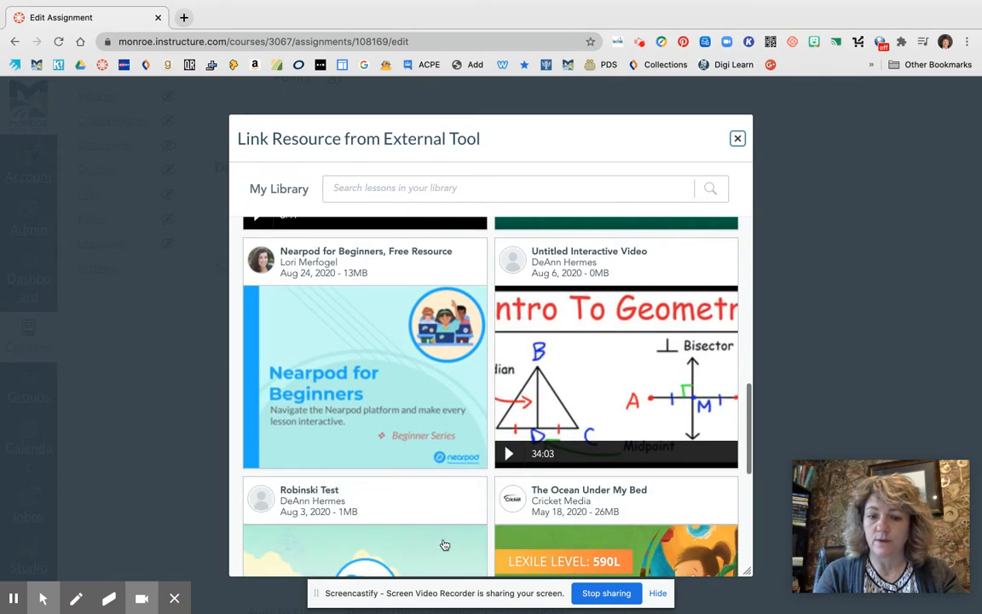
scroll(444, 544, "down", 1)
scroll(445, 544, "down", 2)
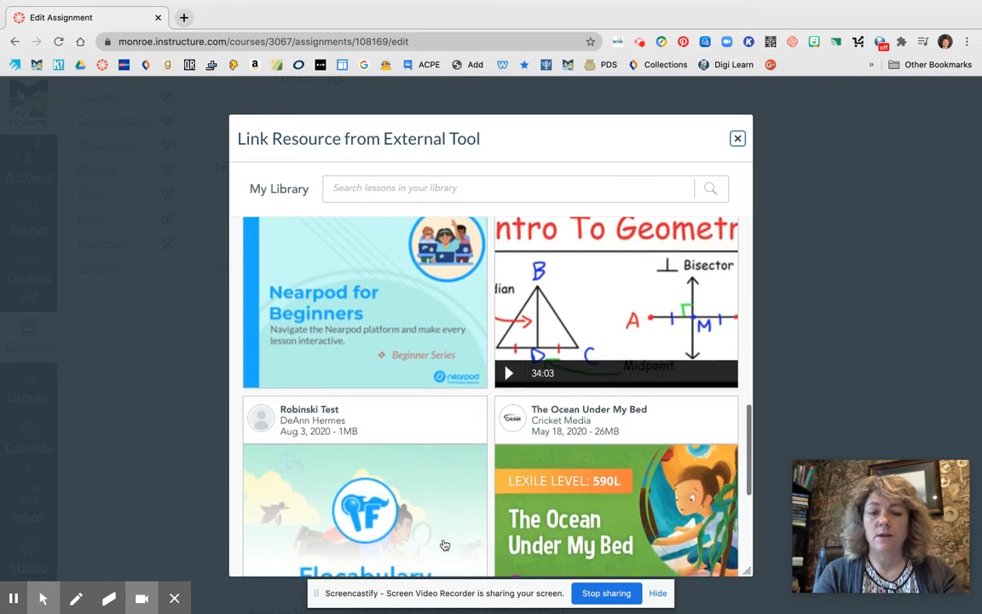
scroll(444, 545, "up", 10)
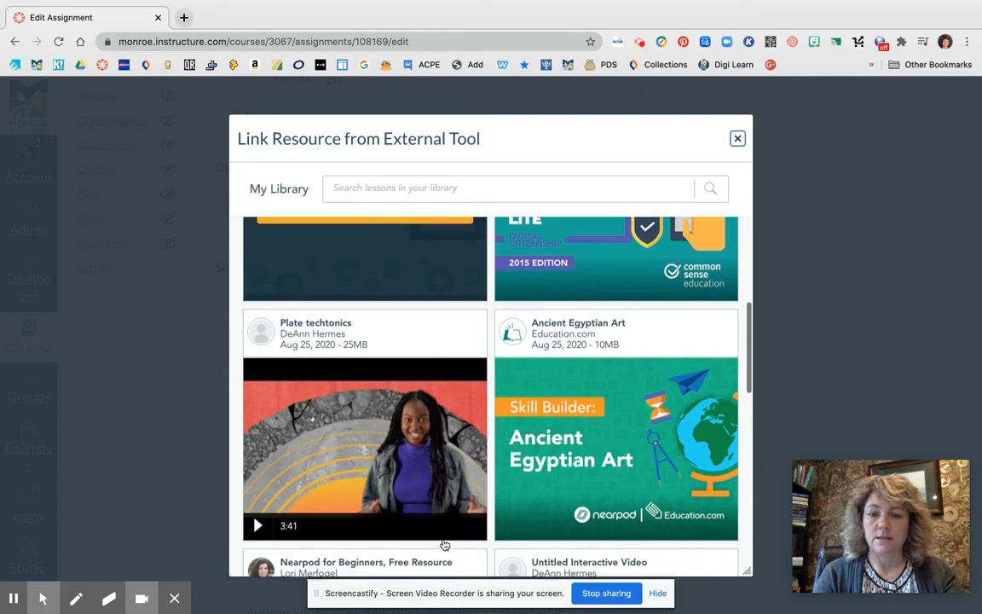
scroll(442, 542, "up", 2)
mouse_move(520, 517)
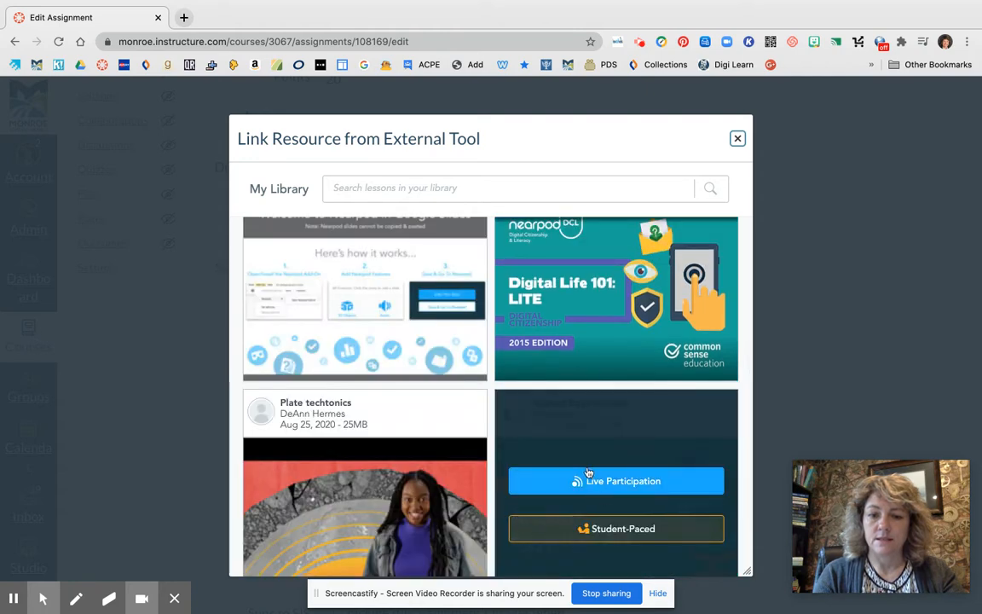
scroll(591, 449, "up", 2)
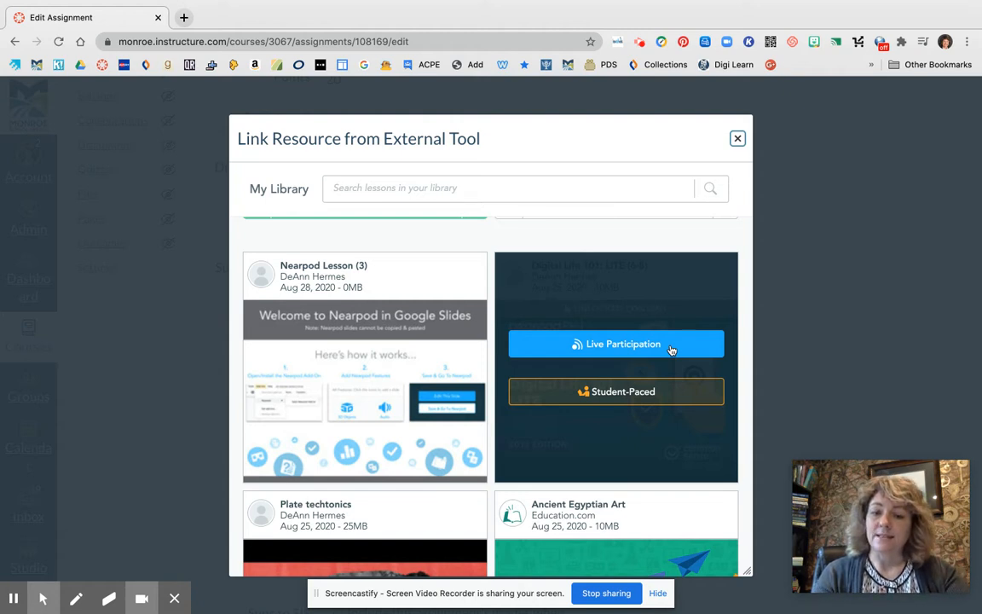
left_click(659, 394)
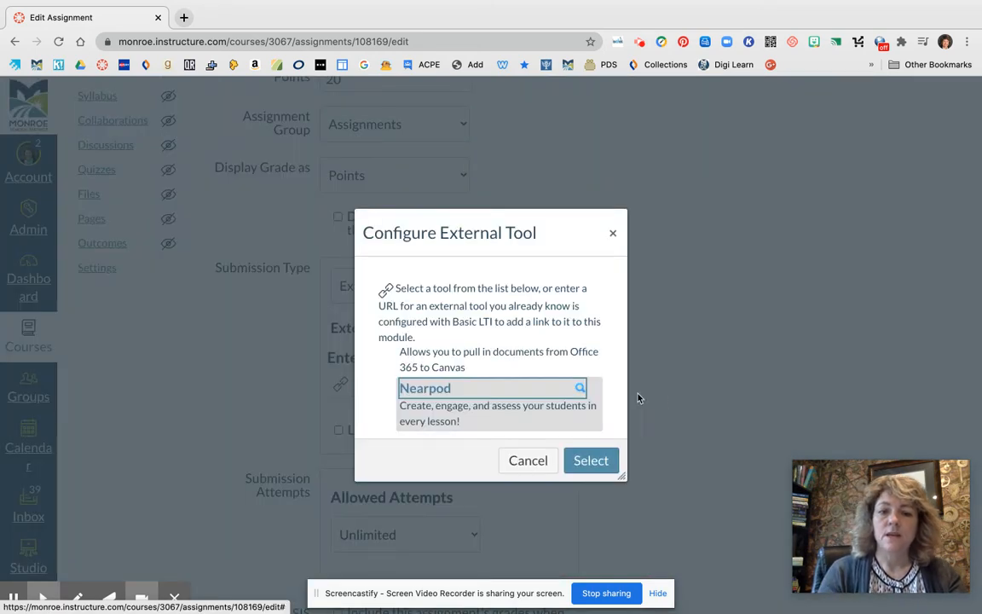
left_click(598, 467)
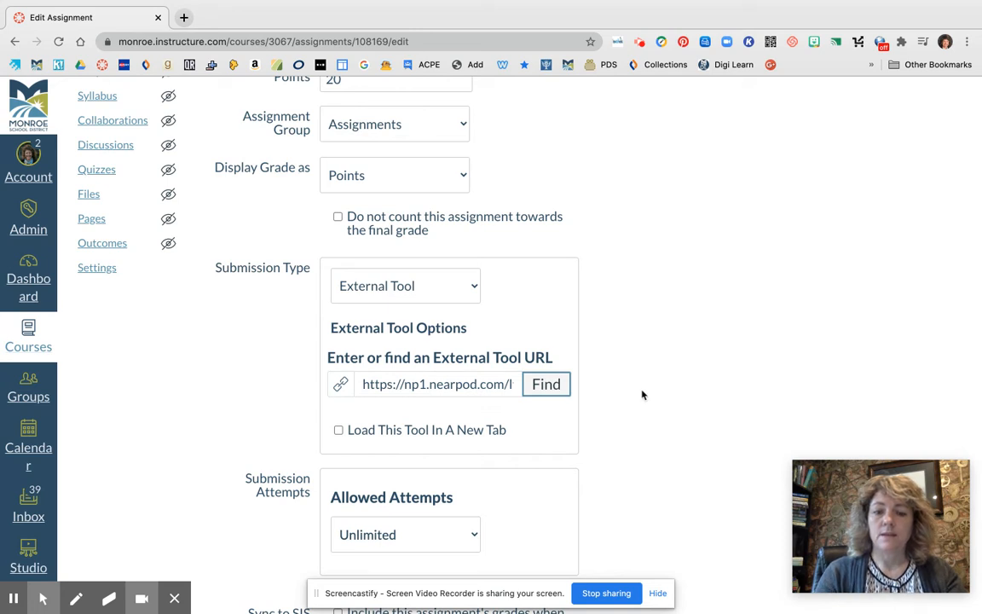
Step: Review the assignment's submission attempts, SIS sync and date settings, and check who it can be assigned to
scroll(643, 395, "down", 2)
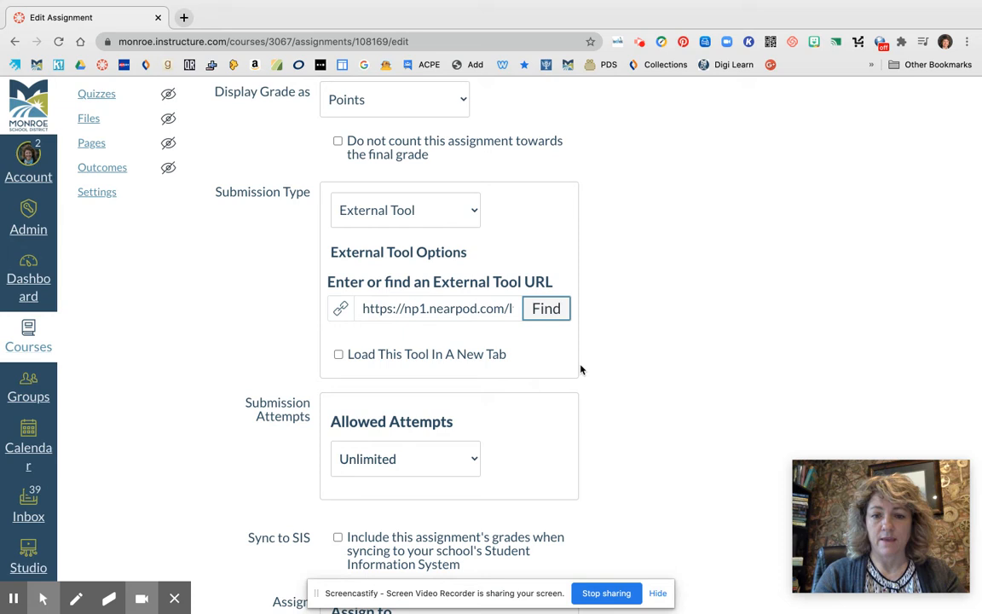
scroll(635, 424, "down", 1)
scroll(635, 424, "down", 3)
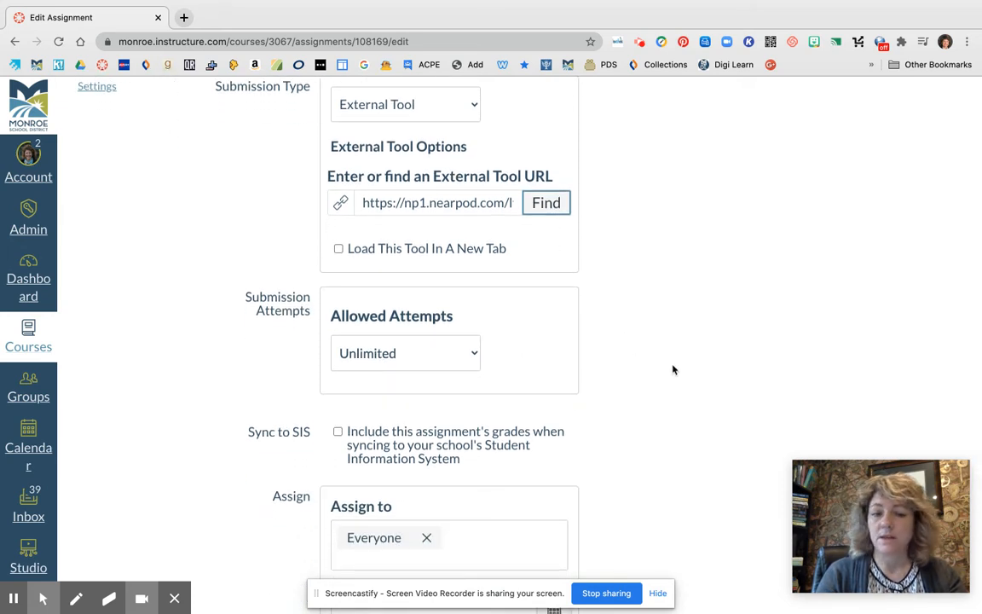
scroll(673, 369, "down", 3)
scroll(673, 369, "down", 2)
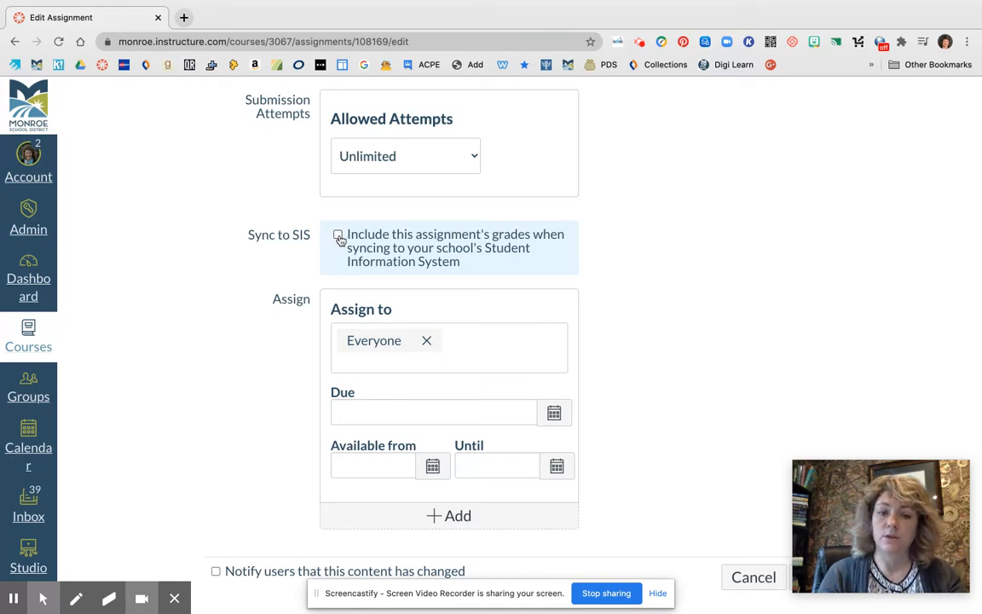
scroll(641, 417, "down", 1)
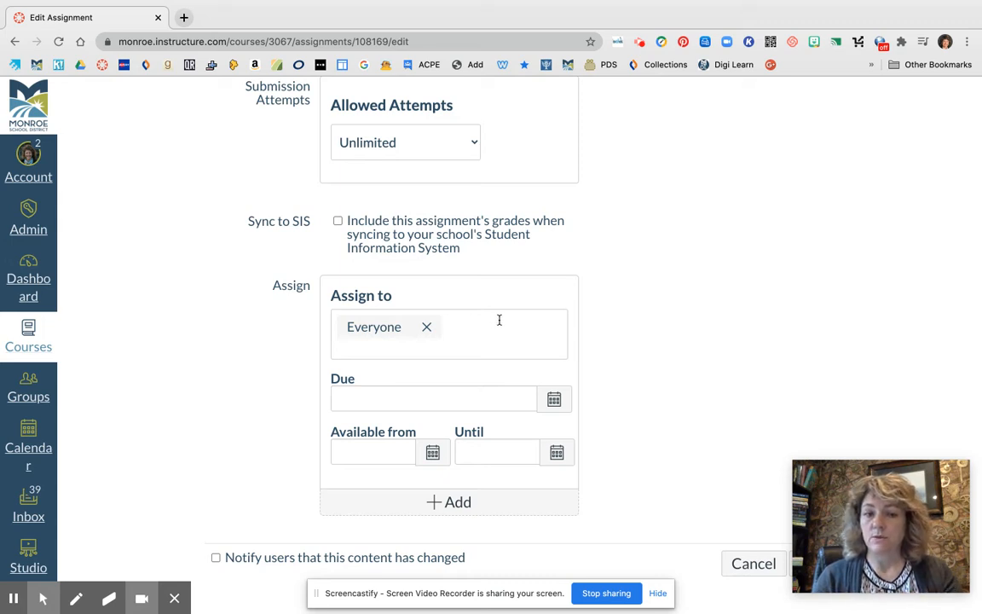
left_click(458, 347)
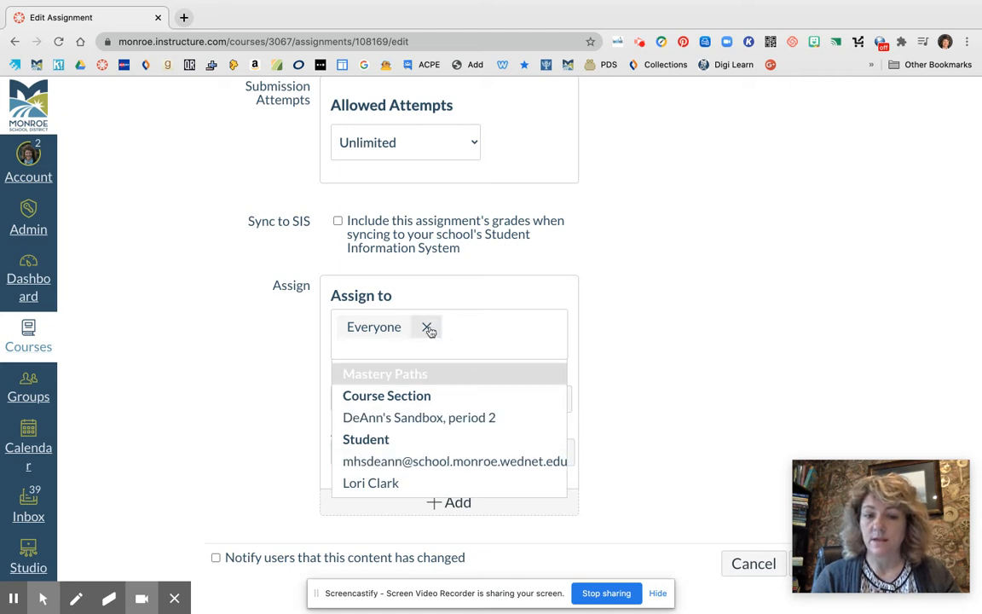
left_click(663, 366)
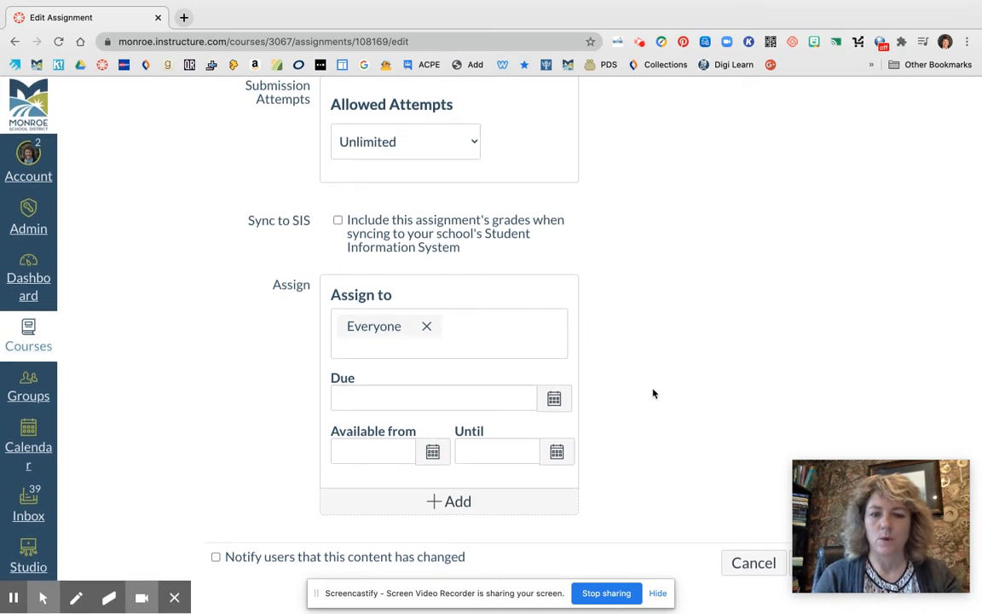
Step: Save and publish the Nearpod Trial assignment
mouse_move(914, 489)
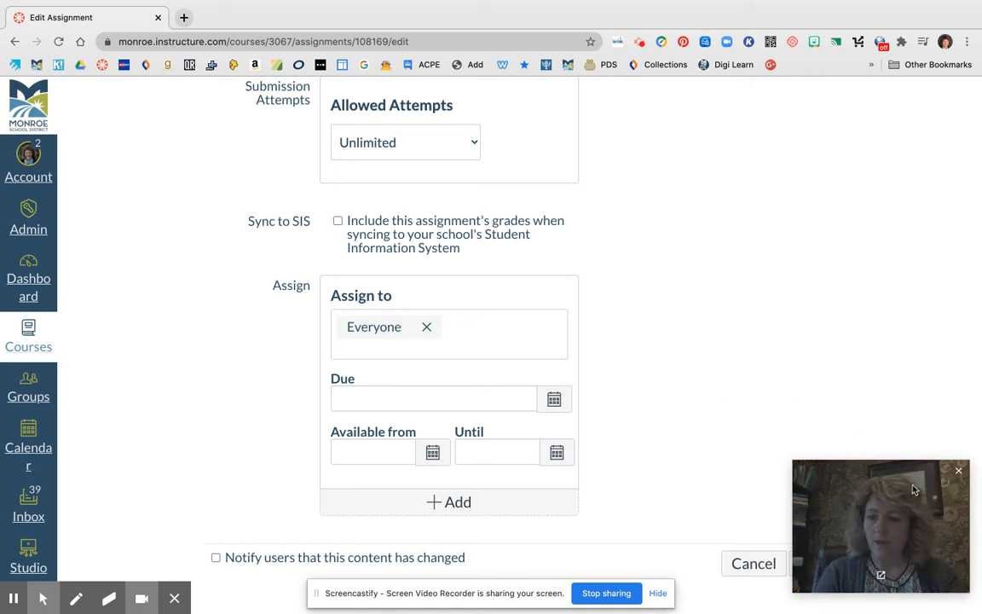
left_click_drag(914, 489, 902, 397)
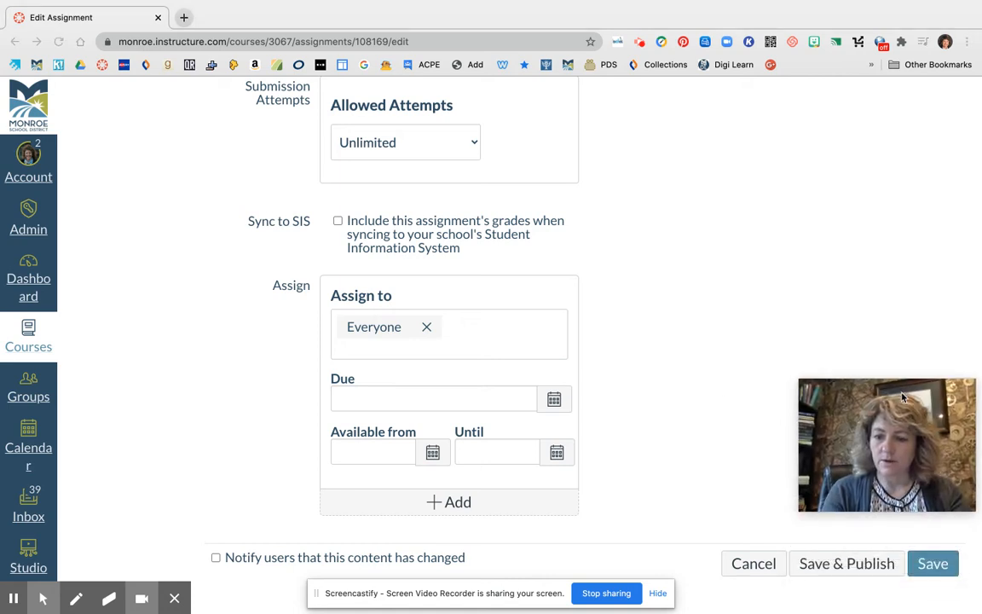
left_click(839, 564)
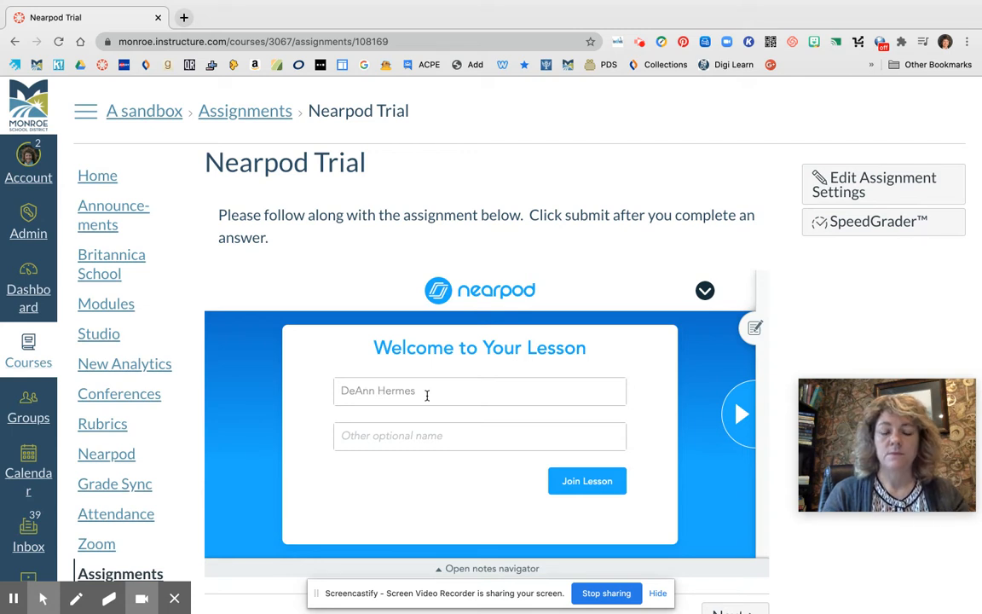
Step: Examine the embedded Nearpod lesson's welcome form on the published assignment page
left_click(589, 484)
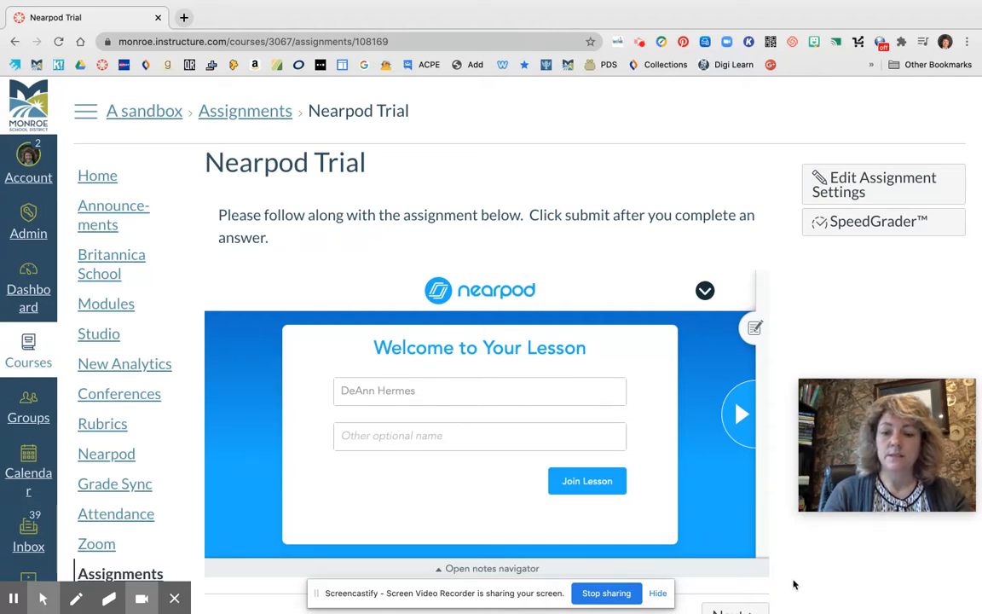
scroll(794, 583, "down", 1)
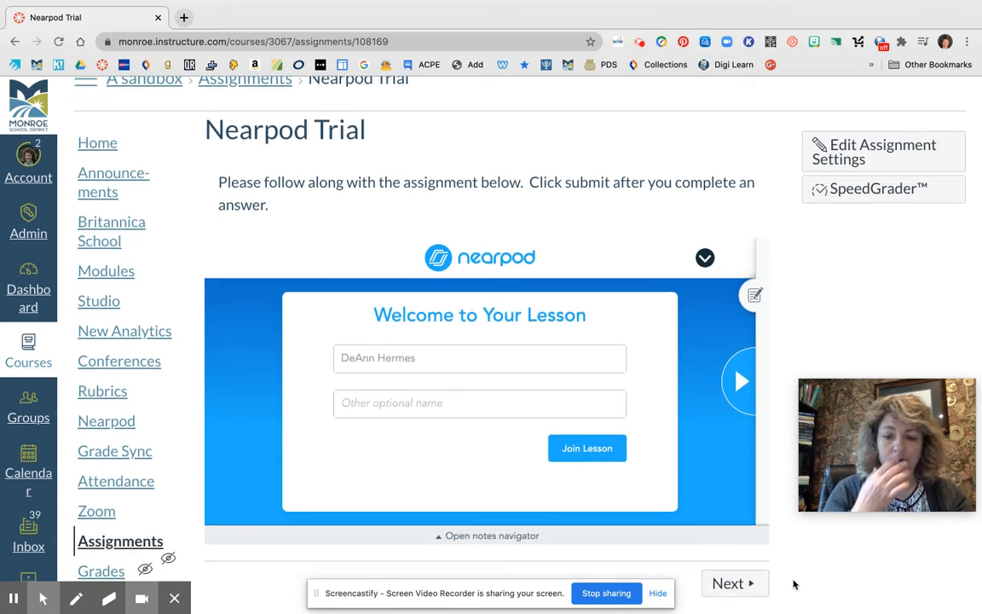
scroll(794, 585, "up", 1)
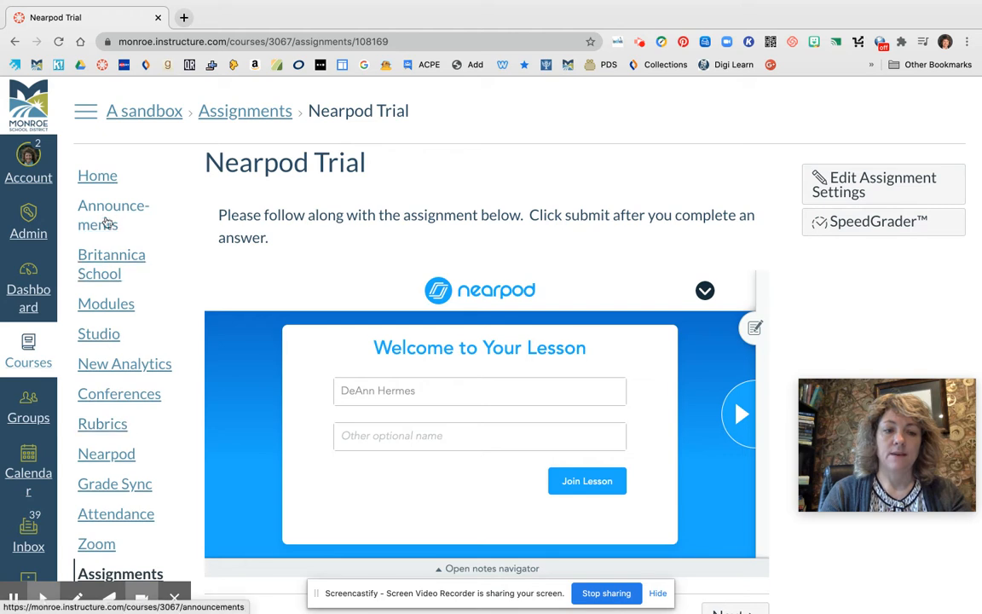
Step: Add a new assignment named "testing" to the "Reading, Week of Sept 1" module
left_click(109, 300)
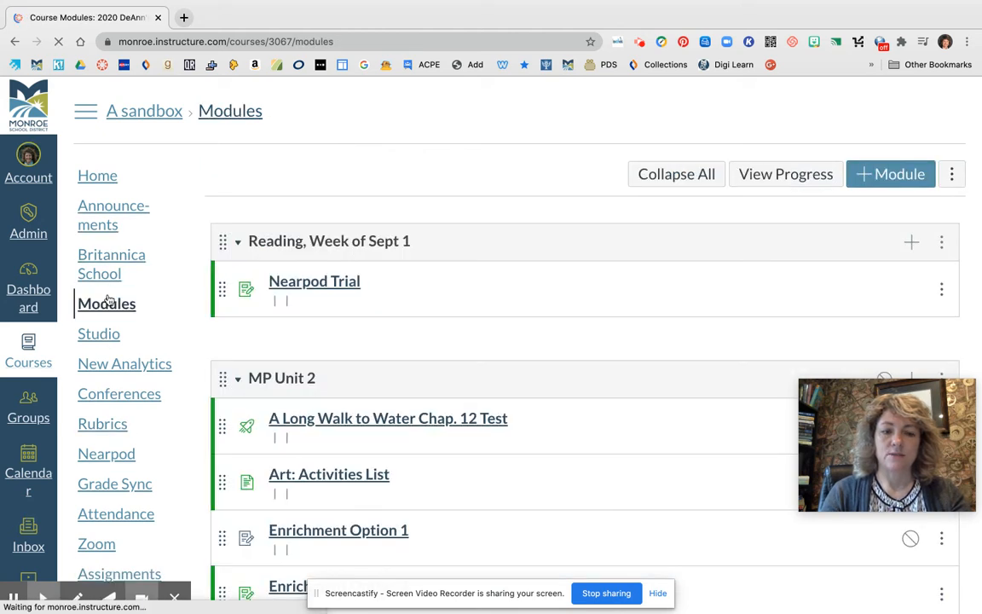
left_click(912, 244)
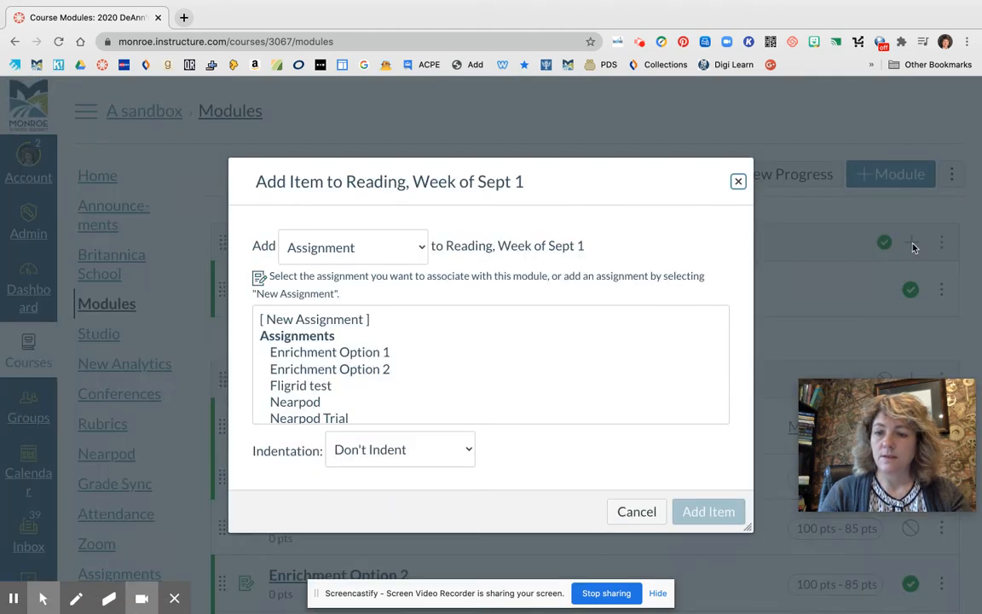
left_click(346, 323)
left_click(395, 440)
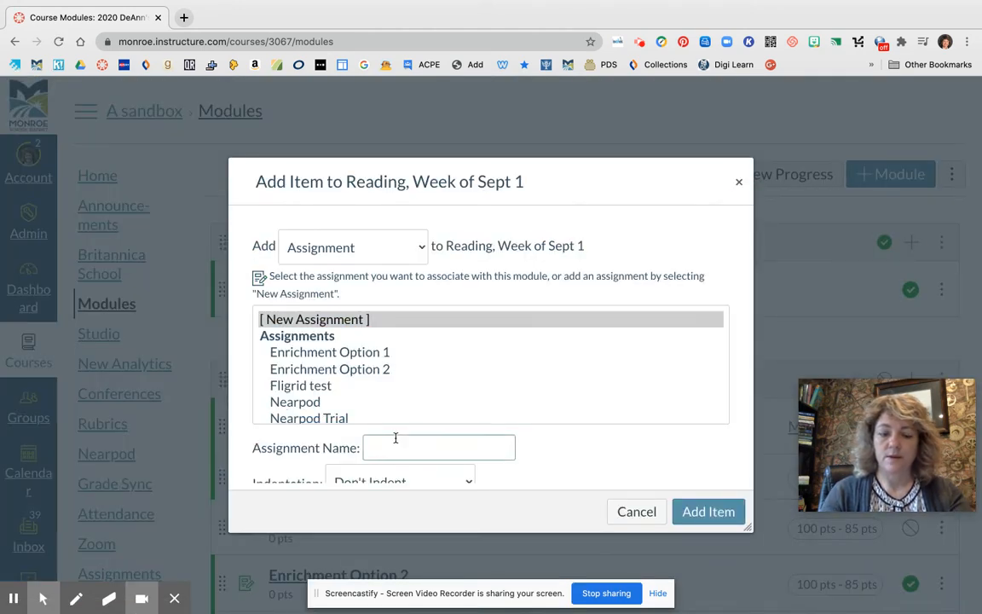
type("testing")
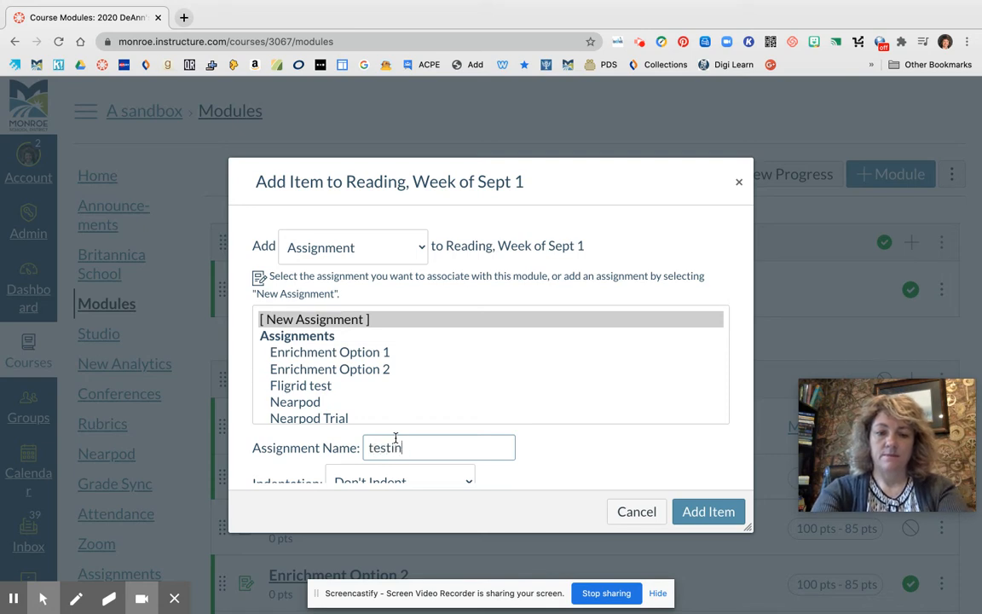
left_click(704, 517)
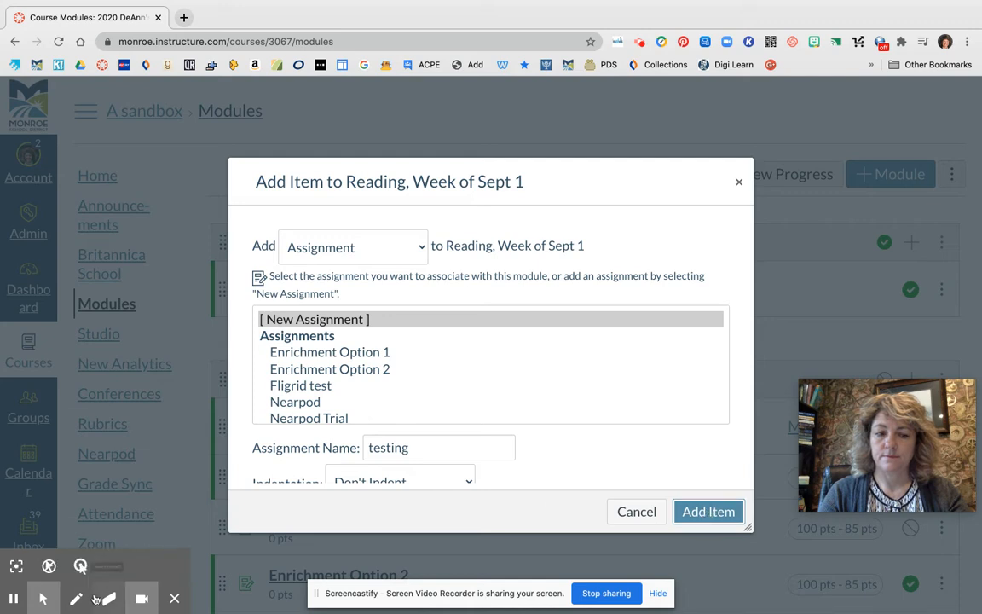
left_click(15, 598)
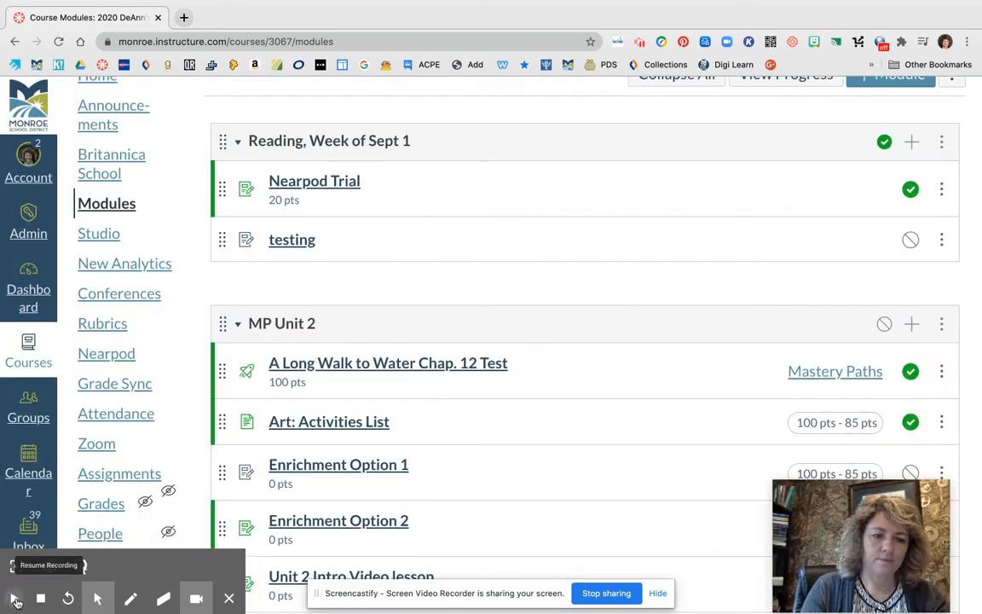
left_click(14, 598)
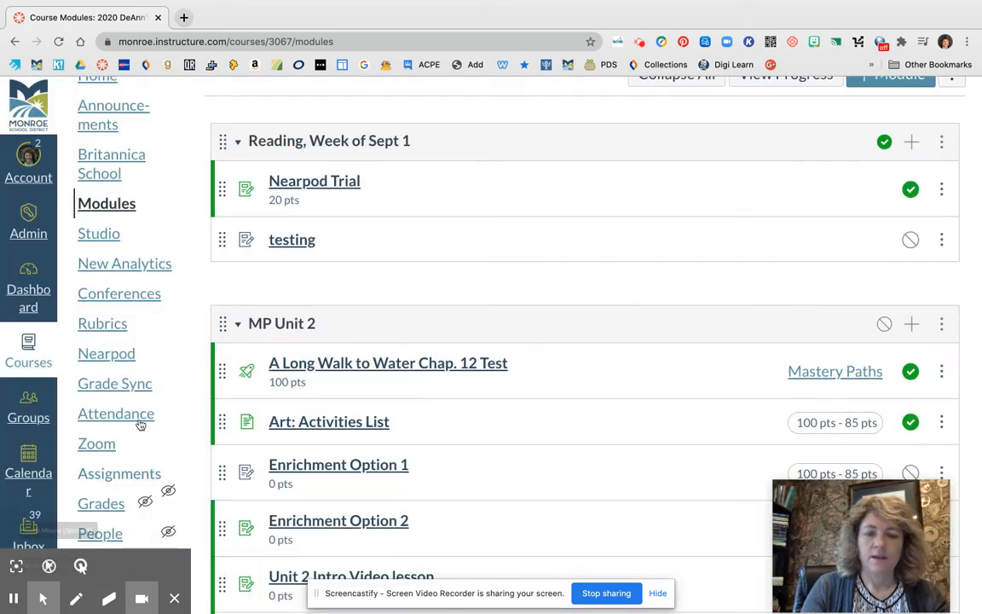
Step: Open the testing assignment for editing and choose External Tool as its submission type
left_click(292, 245)
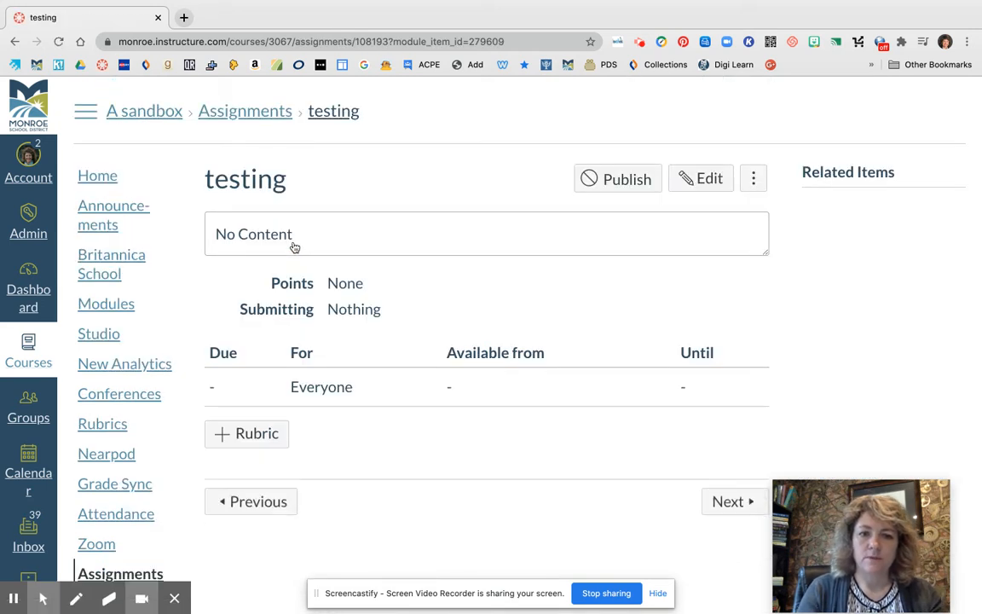
left_click(704, 181)
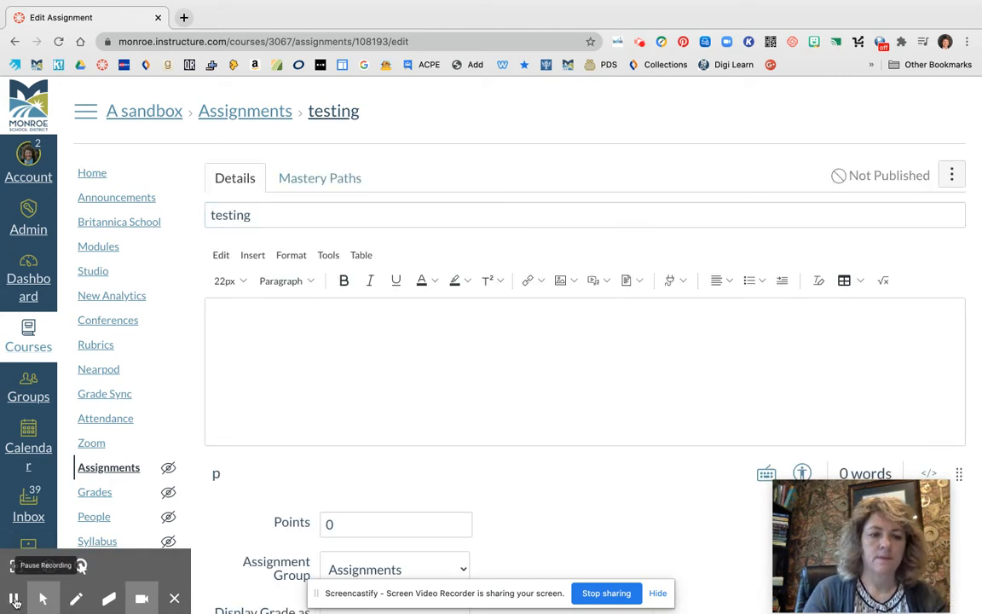
scroll(476, 390, "down", 3)
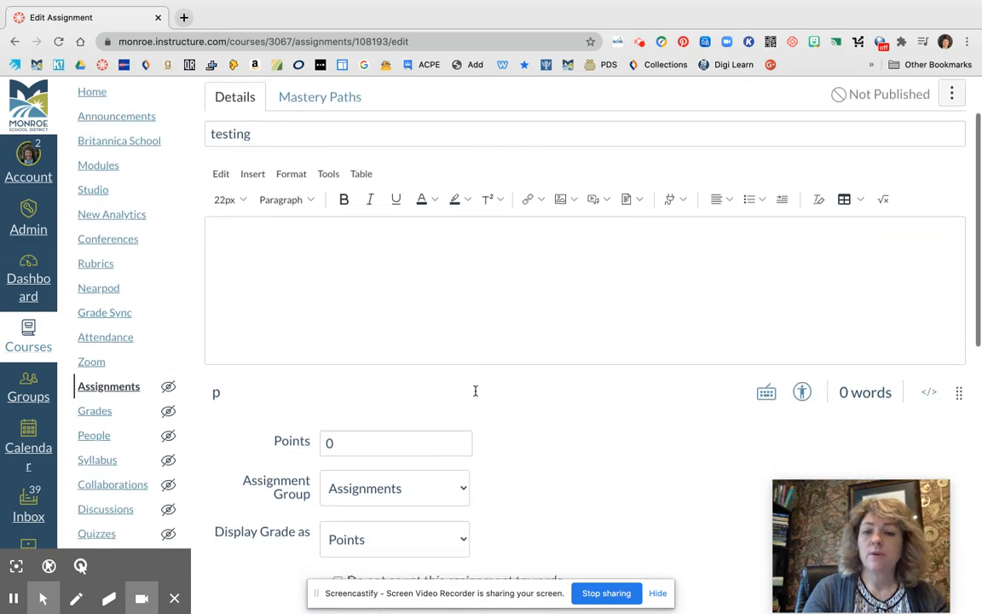
scroll(480, 276, "down", 4)
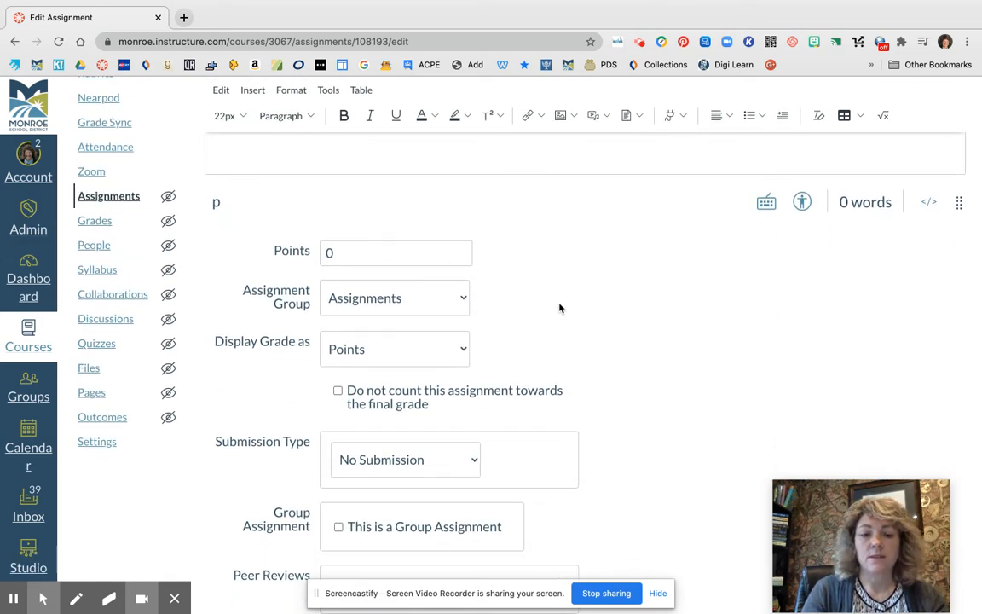
scroll(560, 315, "down", 2)
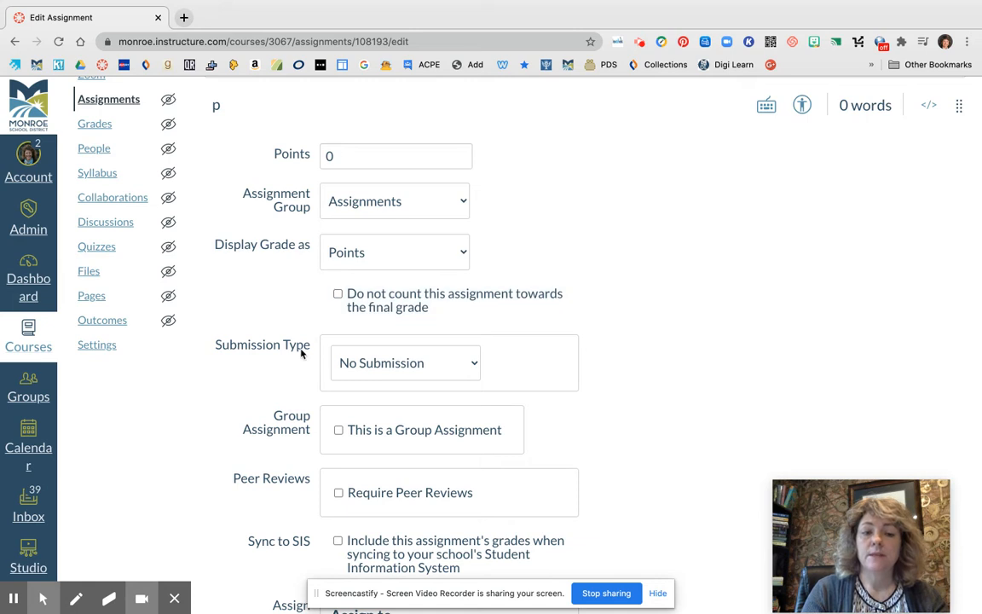
left_click(471, 365)
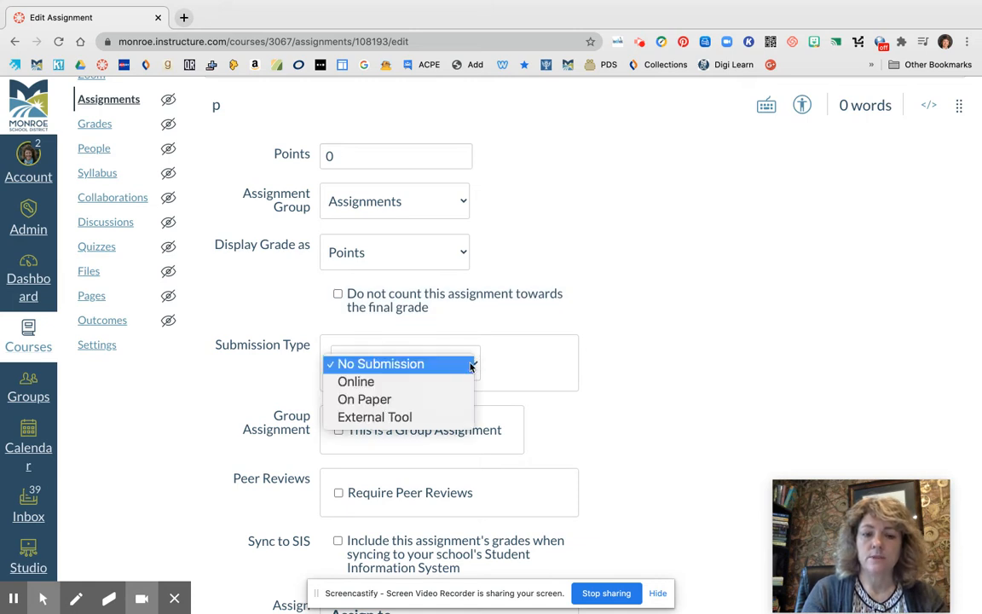
left_click(408, 418)
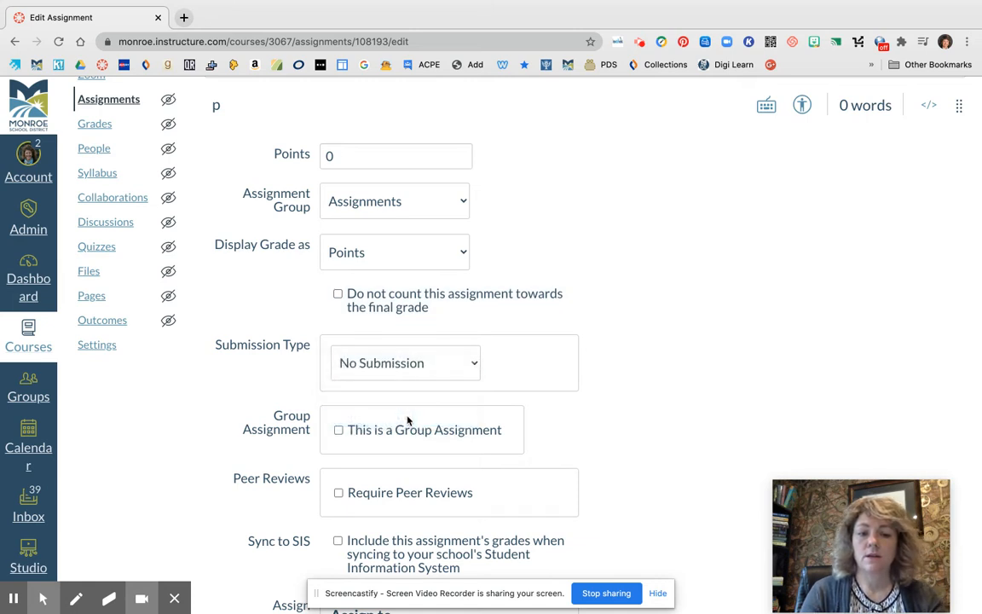
Step: Open the list of external tools for the testing assignment's submission
left_click(543, 467)
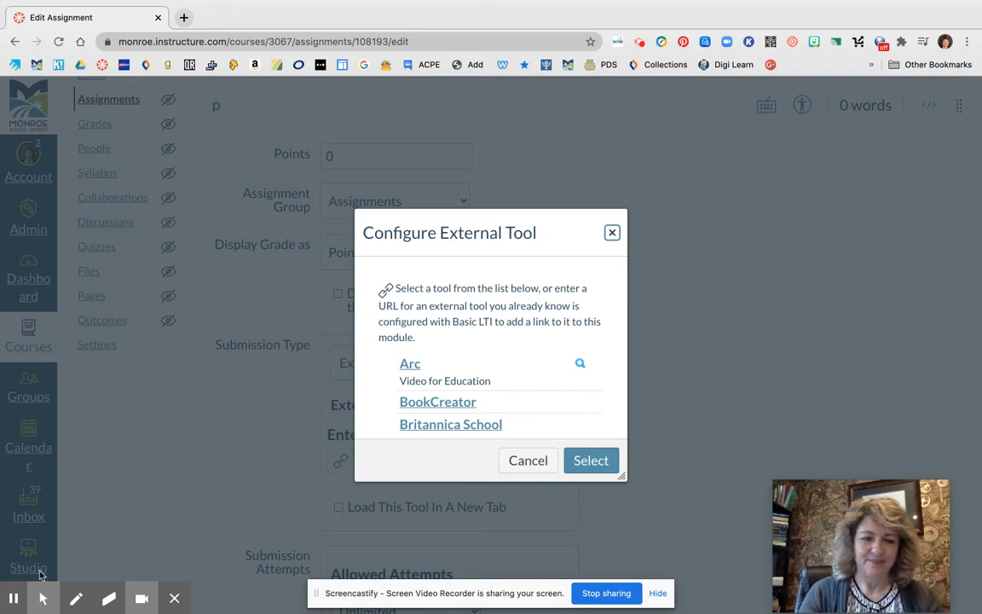
left_click(14, 599)
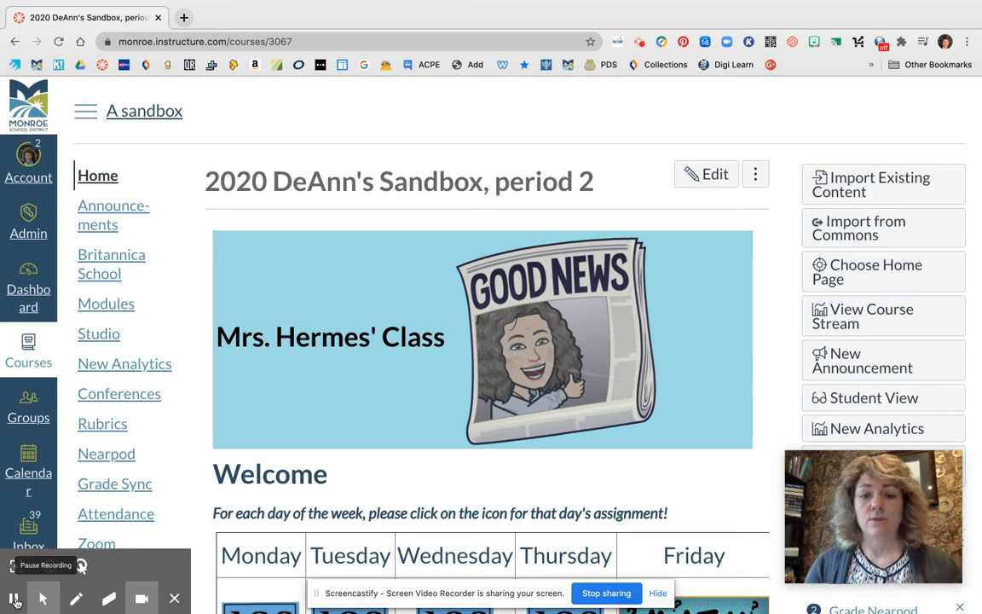
Step: Switch the "2020 DeAnn's Sandbox, period 2" course home page to Student View
scroll(558, 453, "down", 1)
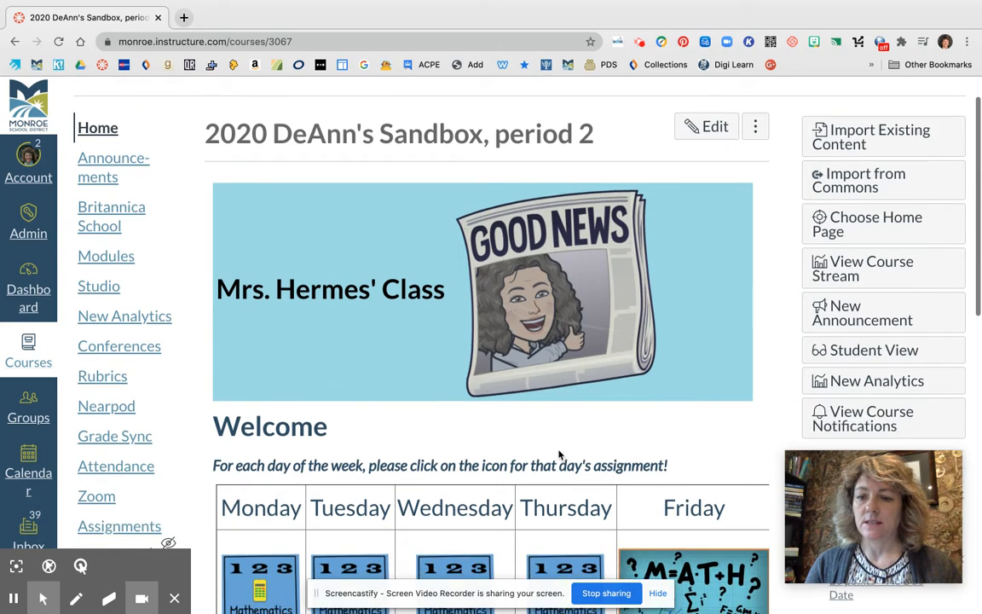
scroll(559, 455, "down", 1)
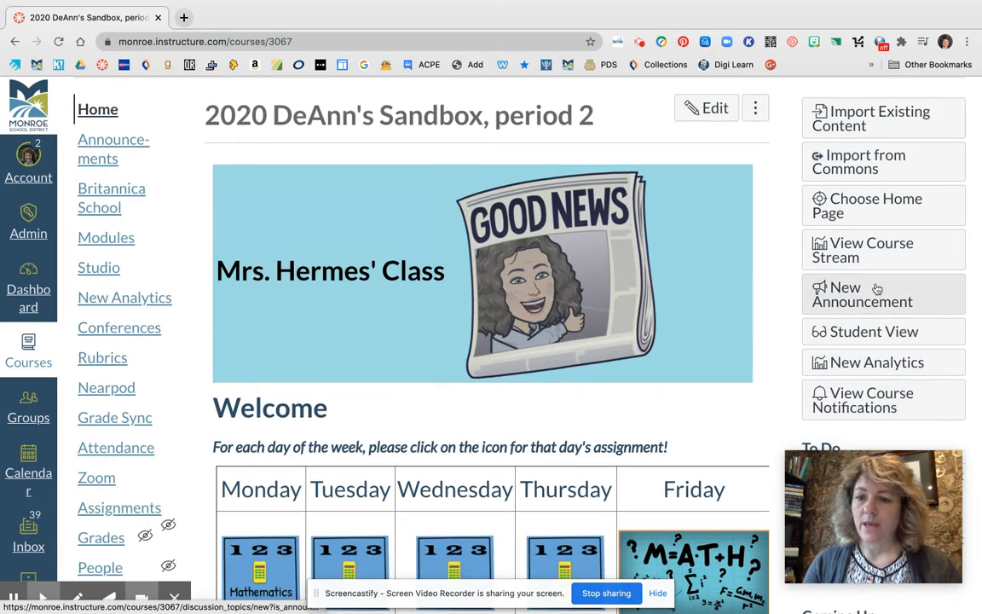
left_click(900, 333)
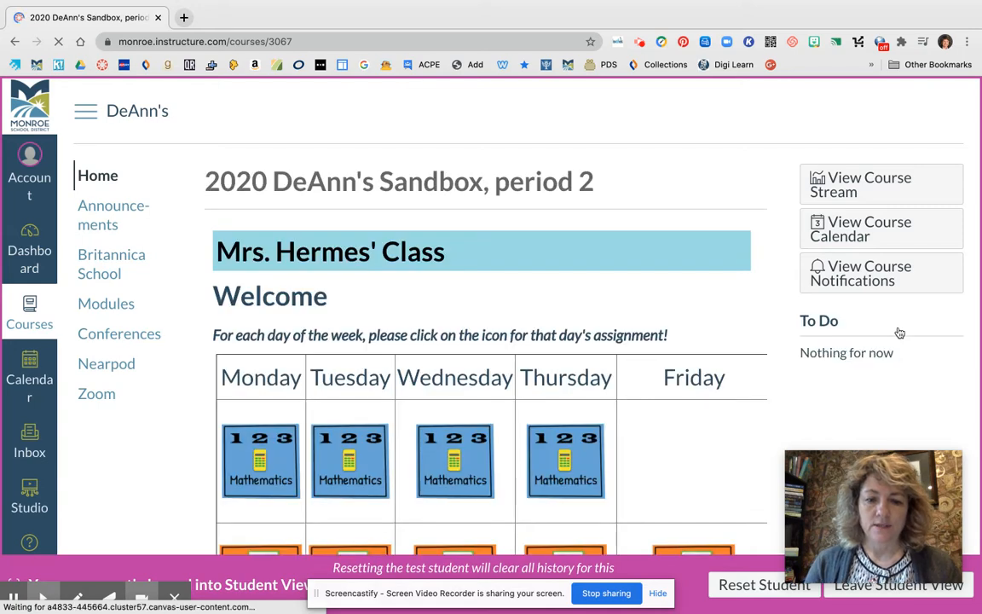
Step: Open the testing assignment from Monday's Science icon in the weekly table and reload its page
scroll(641, 412, "down", 5)
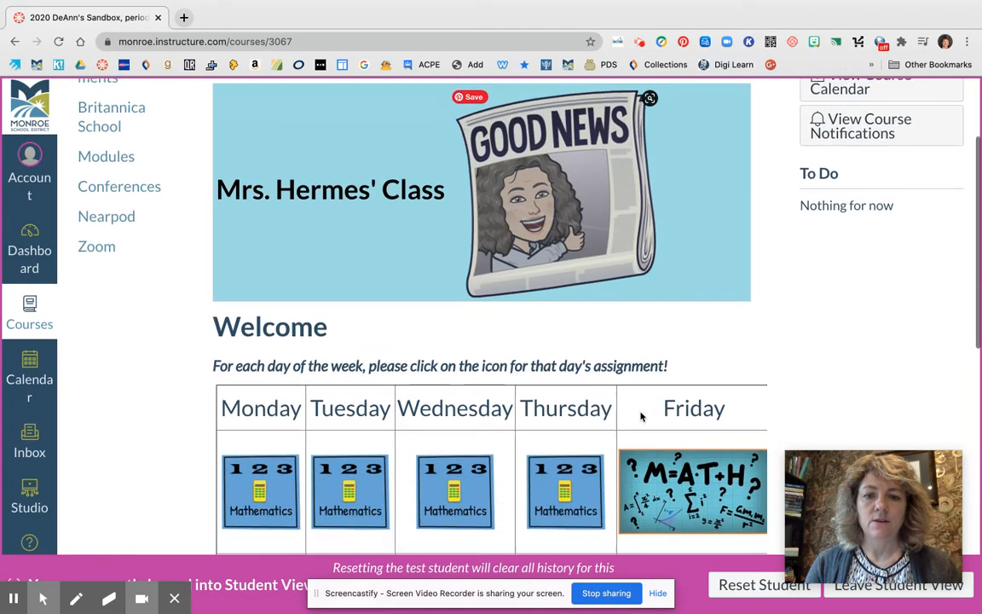
scroll(640, 416, "down", 3)
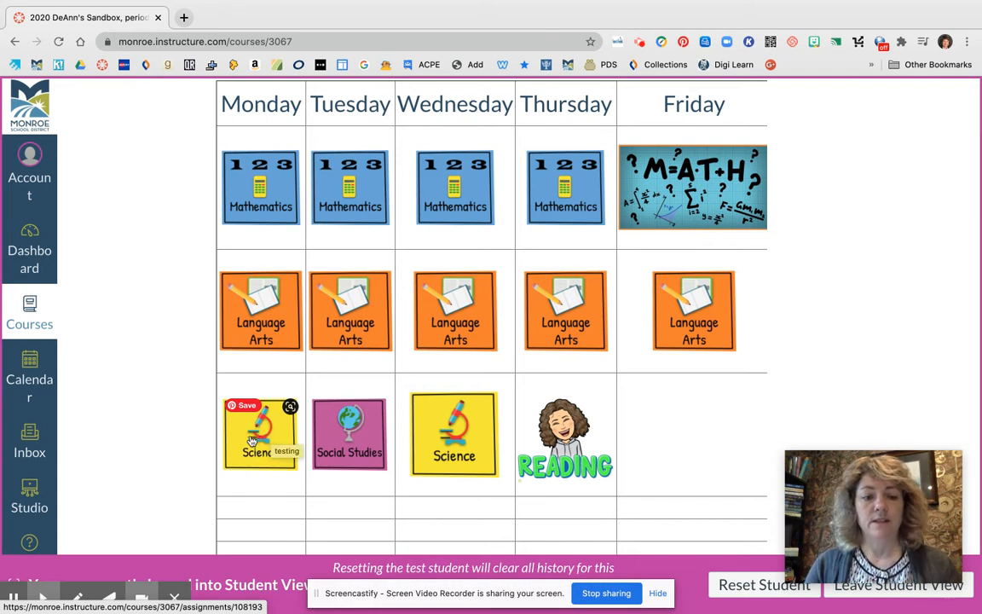
left_click(260, 437)
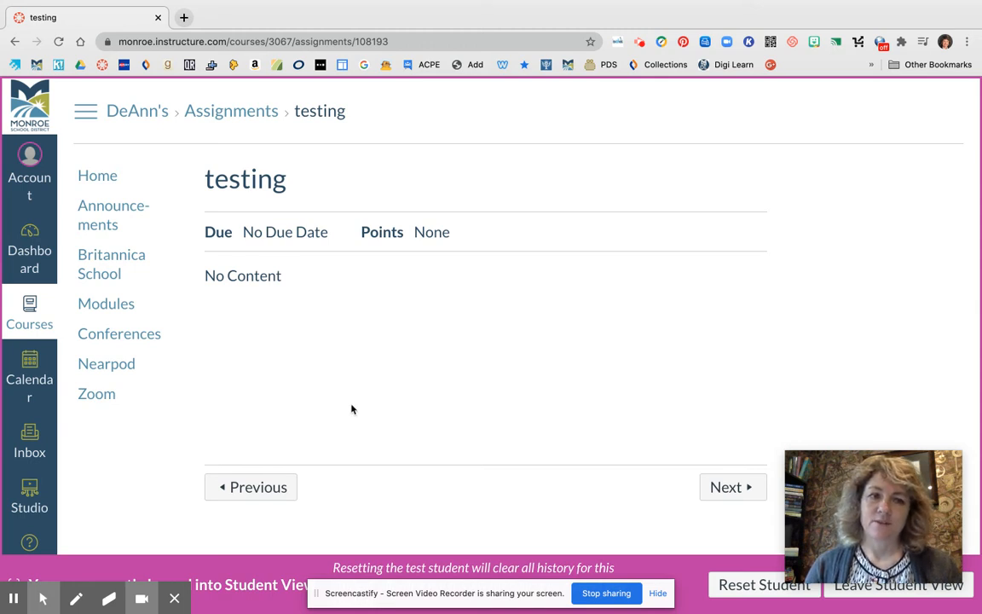
left_click(60, 43)
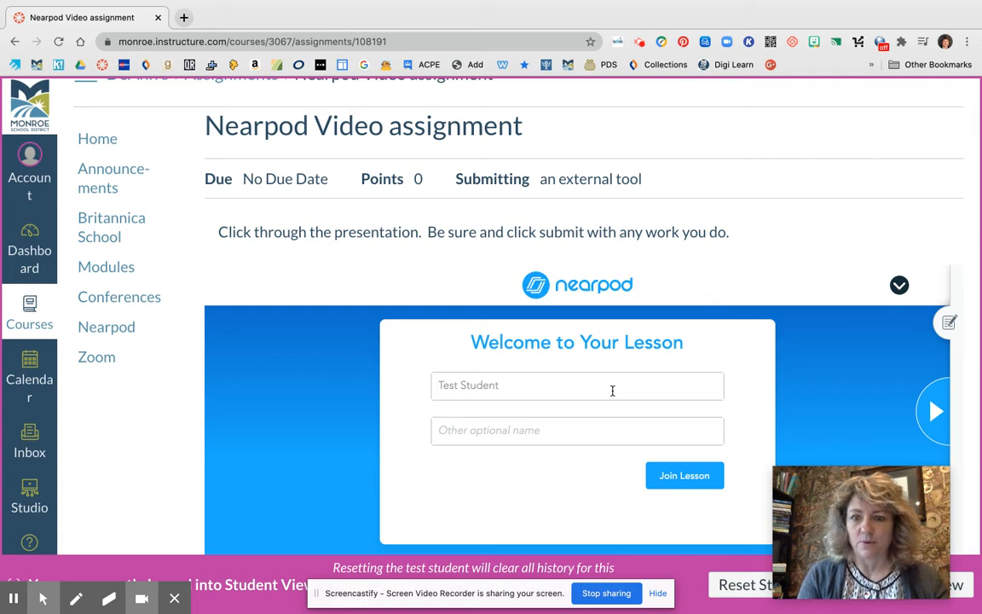
Step: Advance through the opening slides of the Nearpod Video assignment's lesson to the question about communicating over digital media
left_click(935, 413)
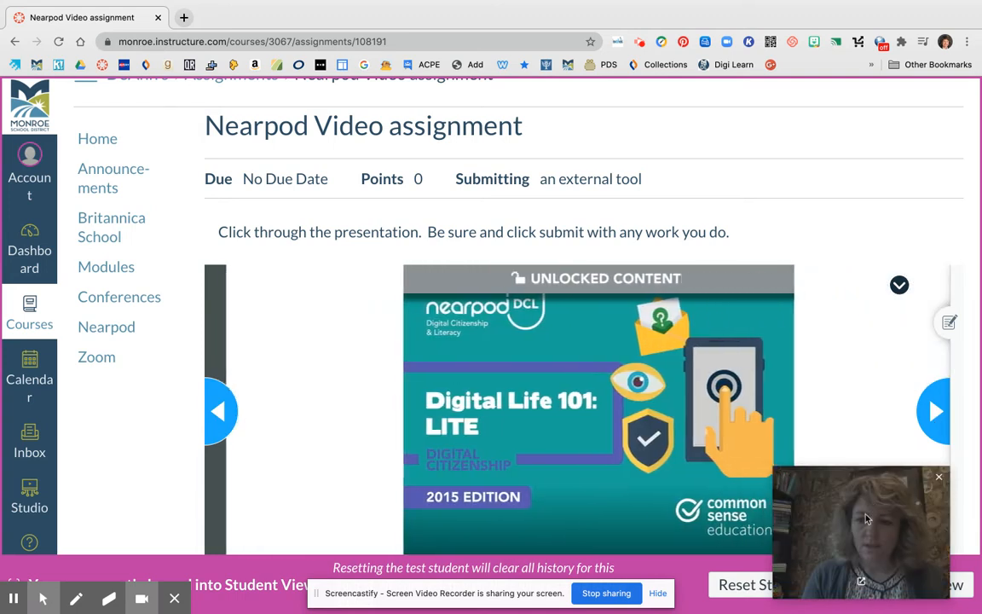
left_click_drag(863, 518, 808, 147)
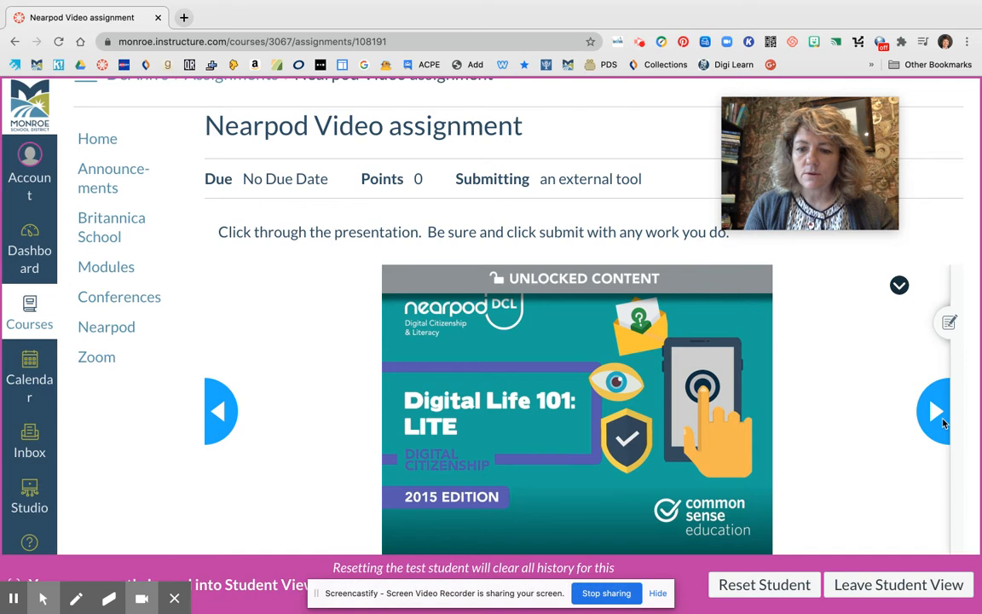
left_click(934, 415)
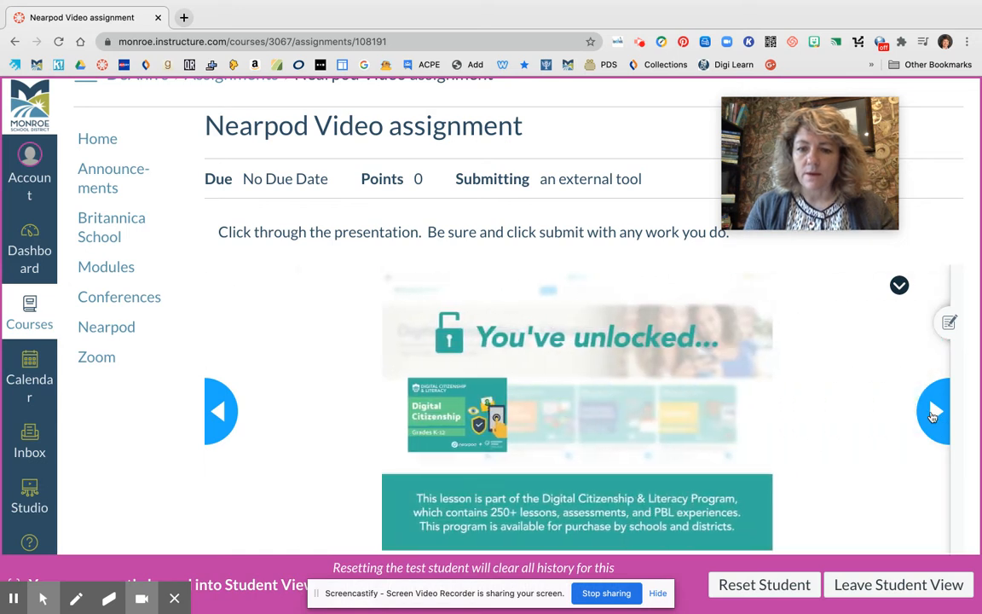
left_click(933, 416)
left_click(934, 415)
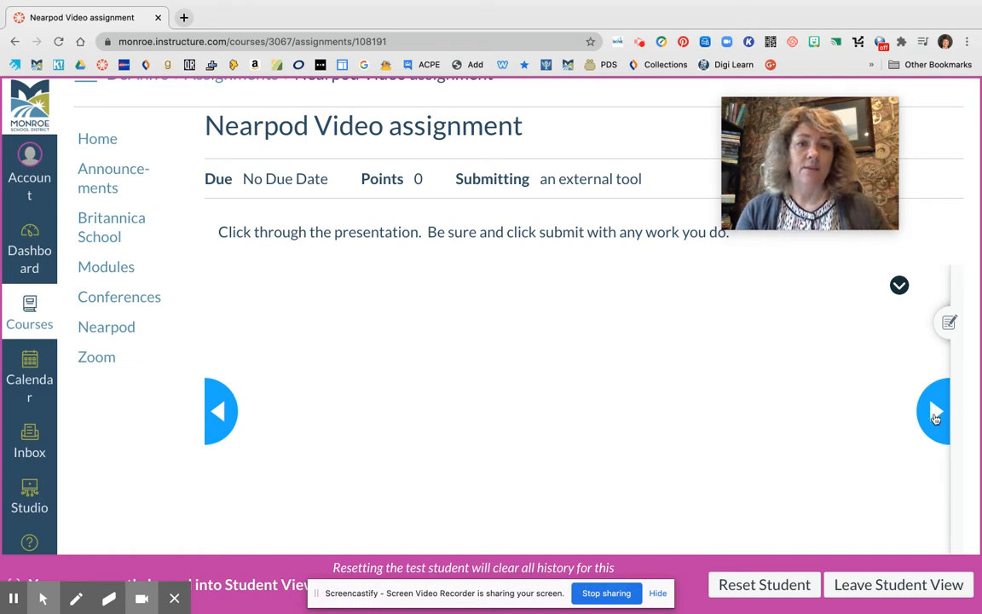
left_click(14, 601)
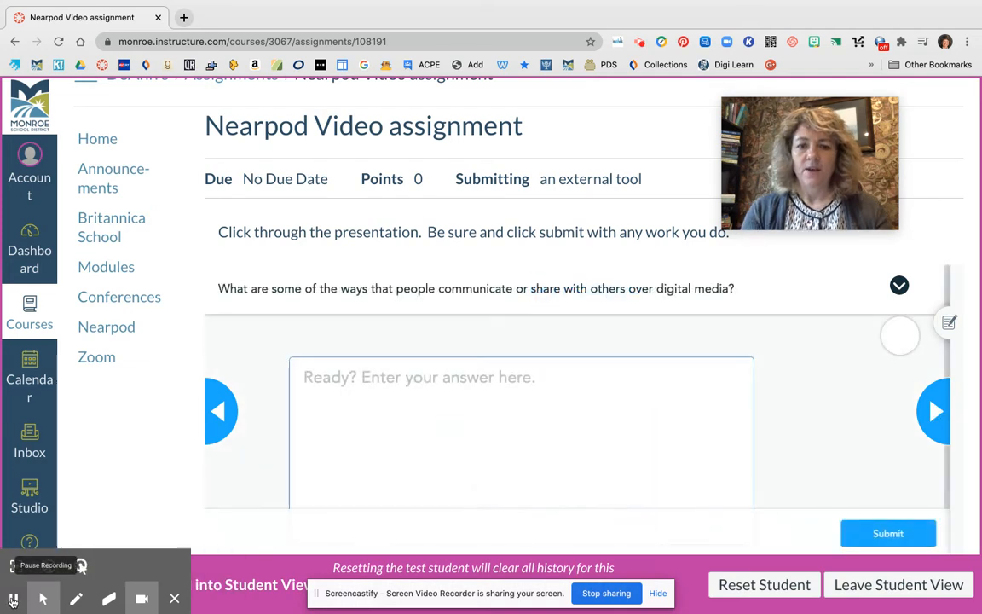
Step: Answer the question about communicating over digital media with "Ready to go!" and submit it
left_click(436, 365)
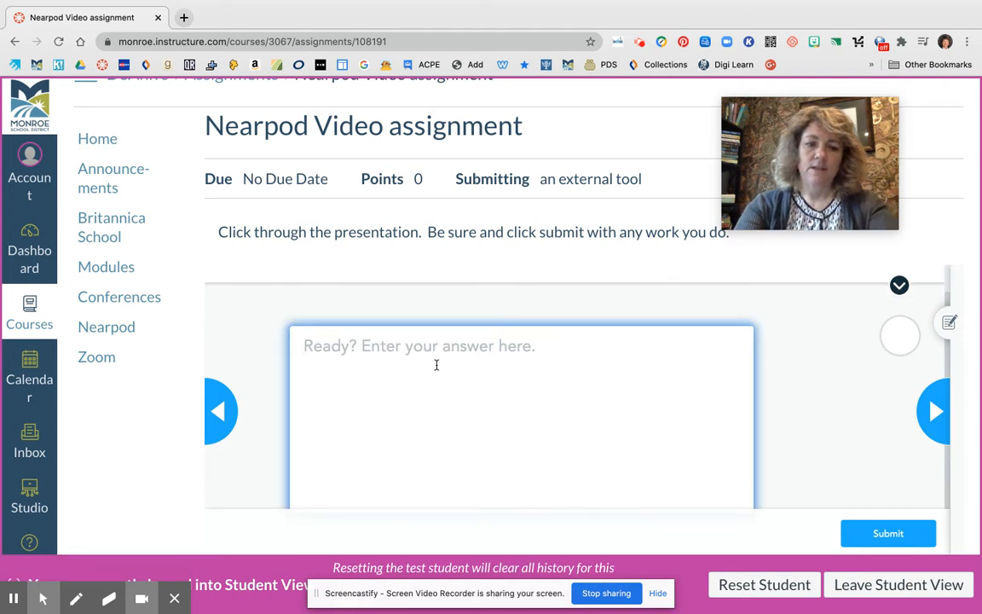
type("Ready to go!")
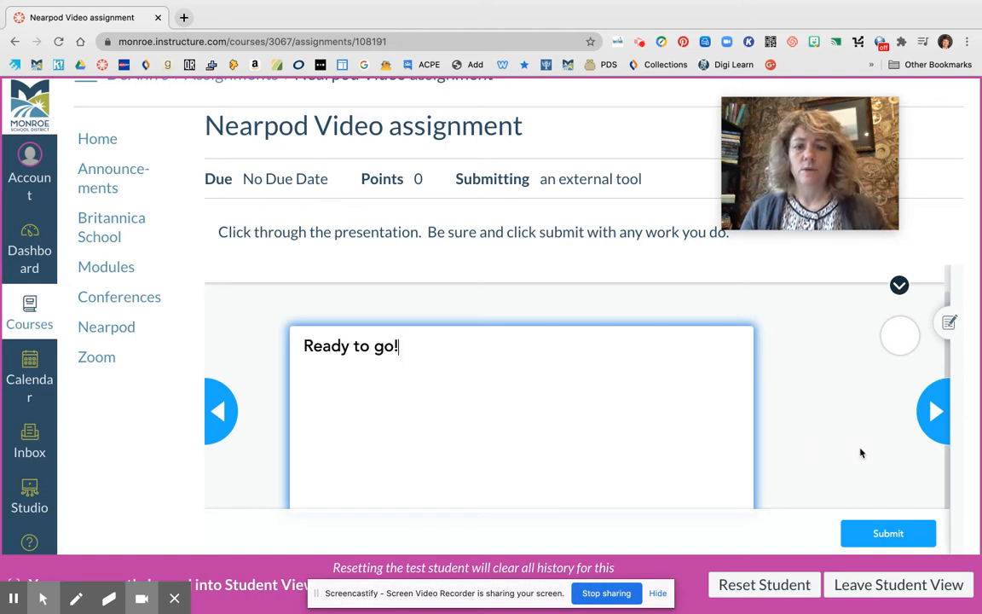
left_click(908, 533)
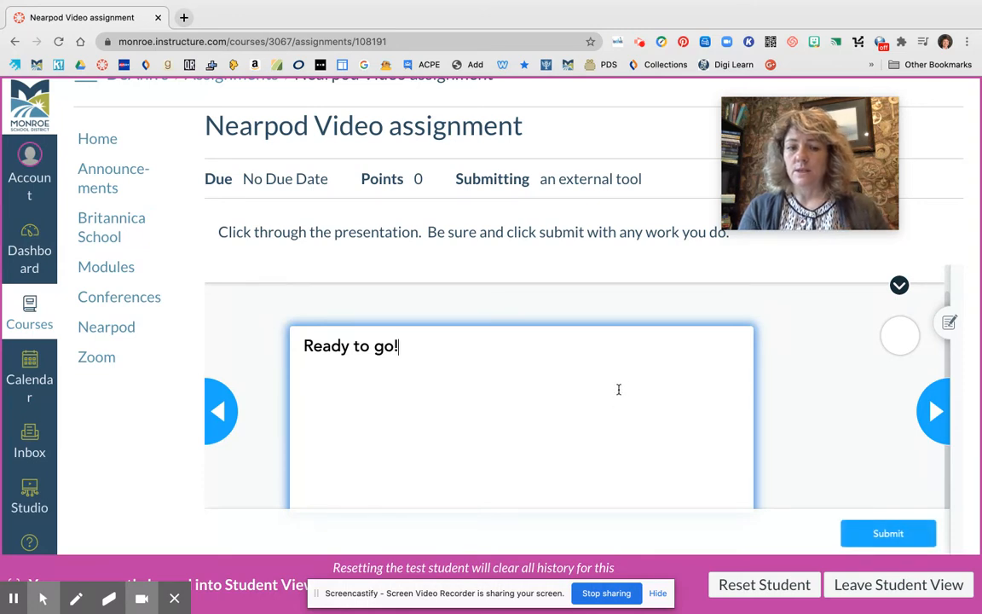
left_click(888, 535)
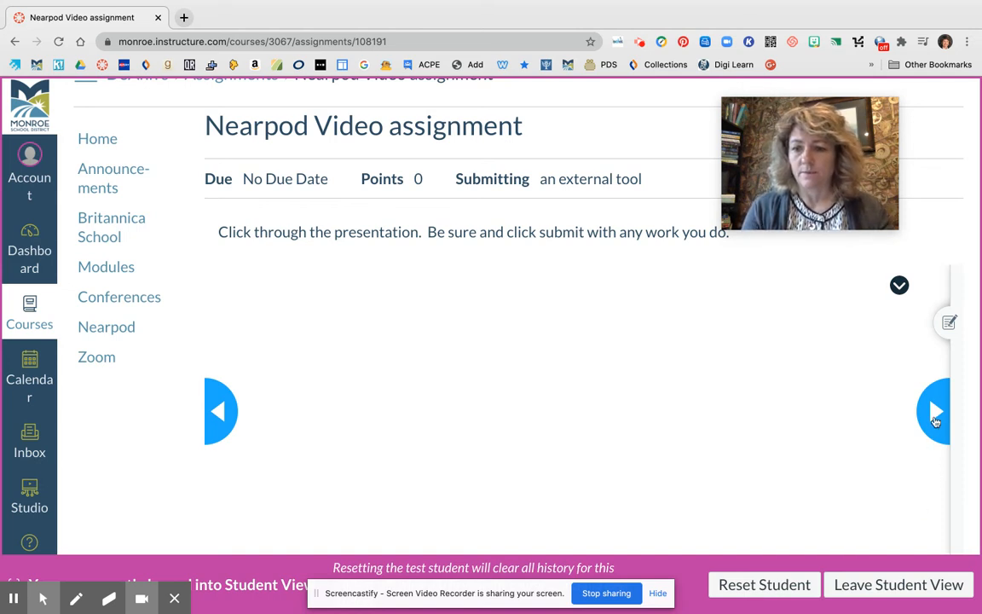
Step: Skip past the lesson video, answer the question about what was learned with "This is question 2", and submit it
left_click(934, 413)
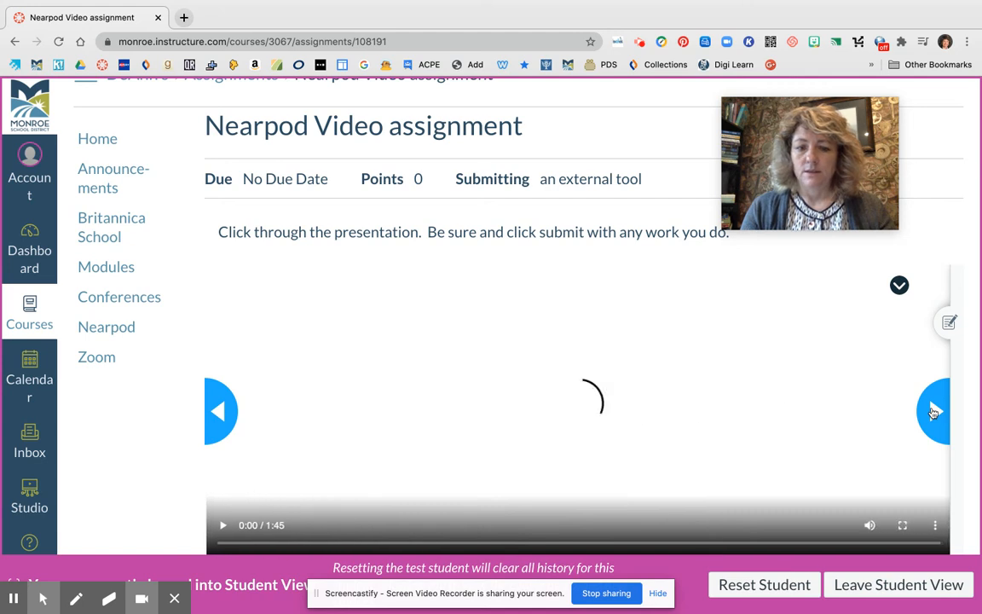
left_click(933, 413)
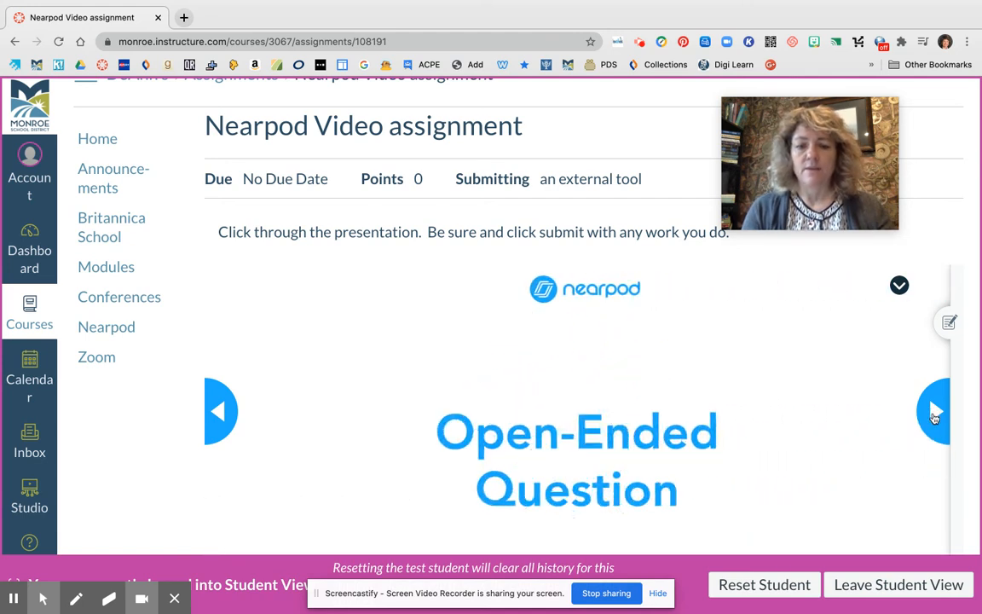
left_click(532, 429)
type("This is ")
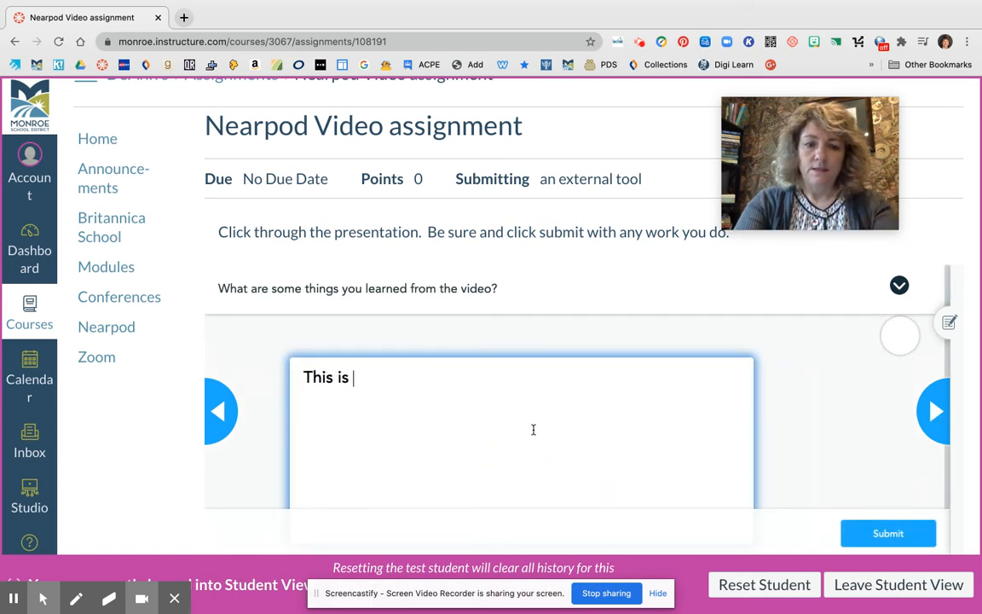
type("question 2")
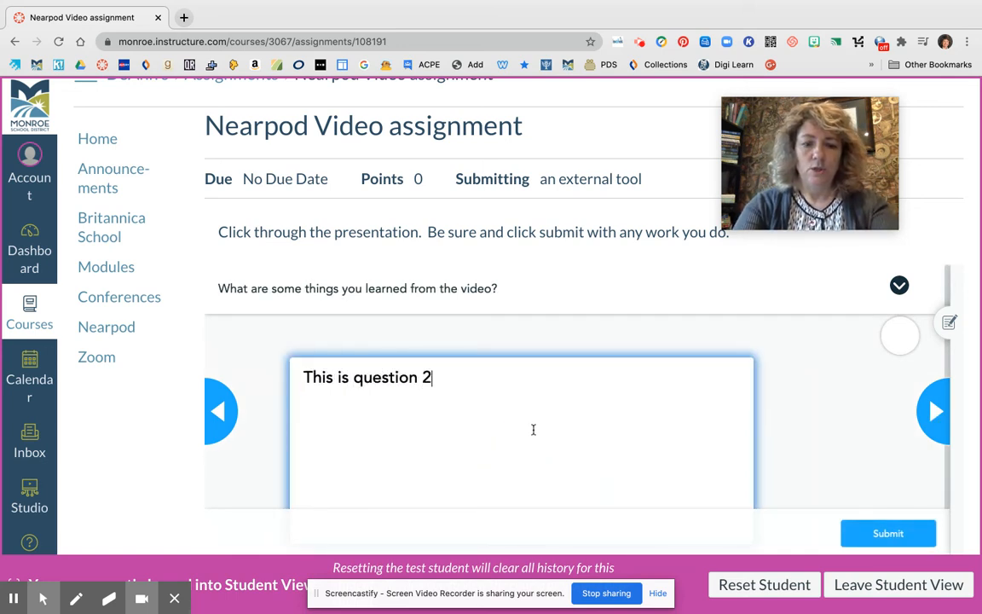
left_click(895, 534)
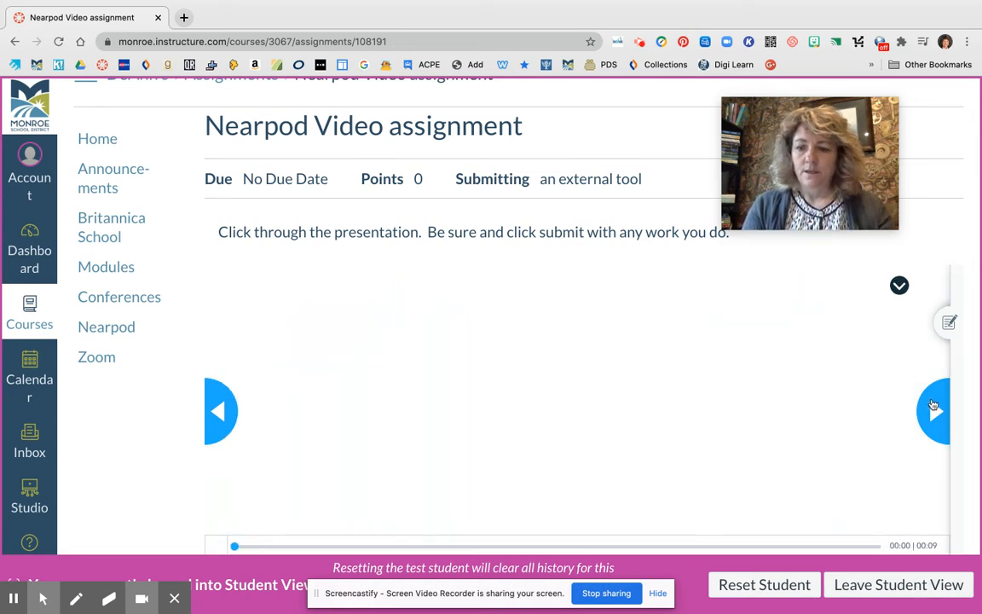
Step: Advance past the SIMILE slides, answer the simile question with "Question 3", and submit it
left_click(933, 416)
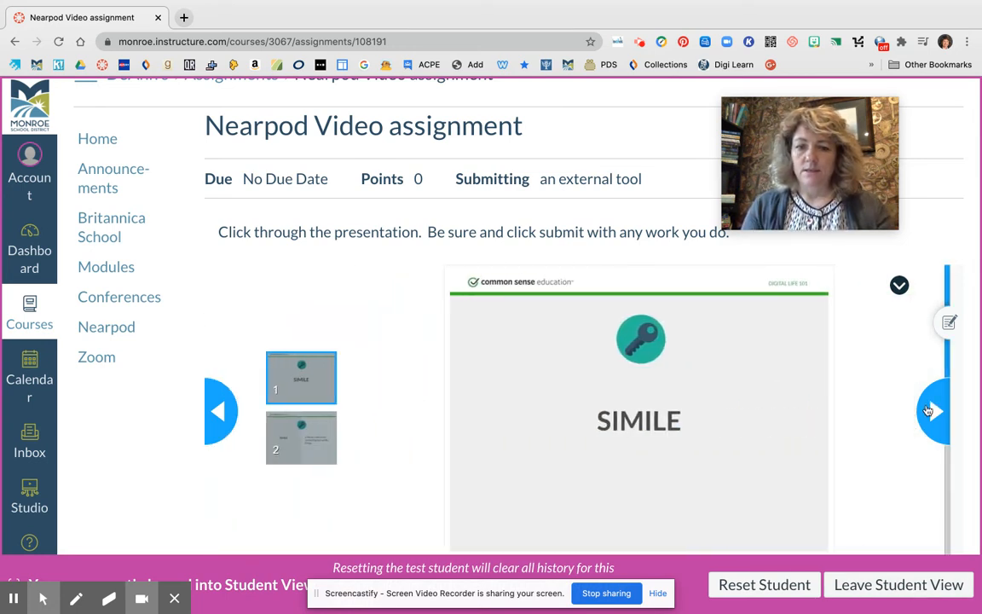
left_click(930, 411)
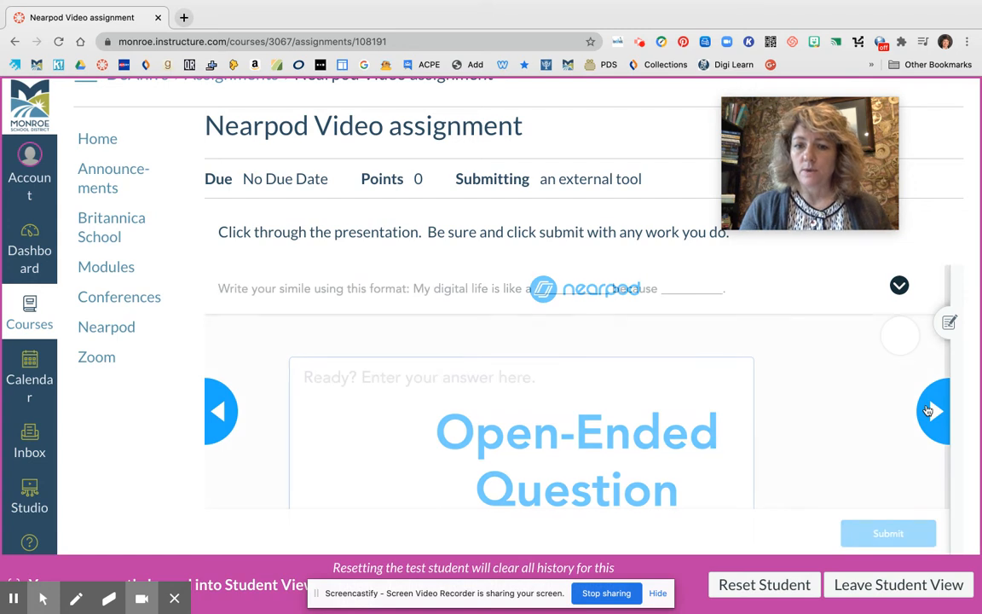
left_click(527, 391)
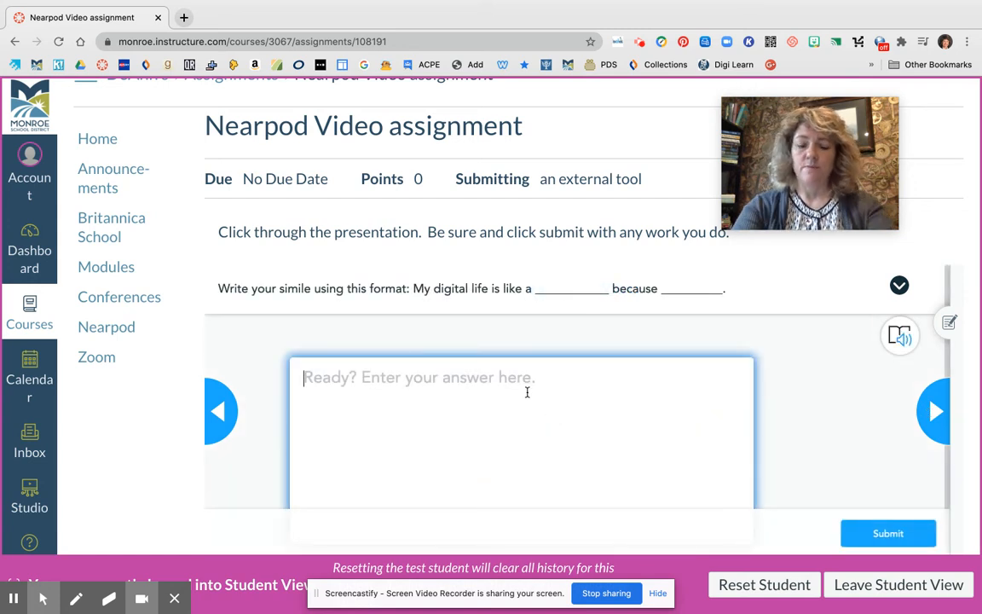
type("Qus")
type("estion 3")
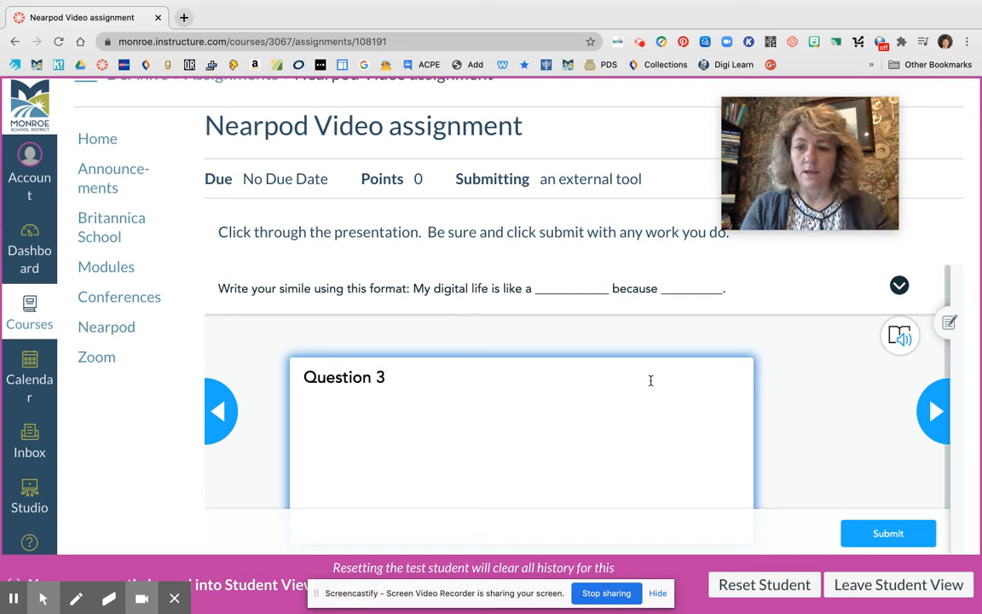
scroll(651, 381, "down", 2)
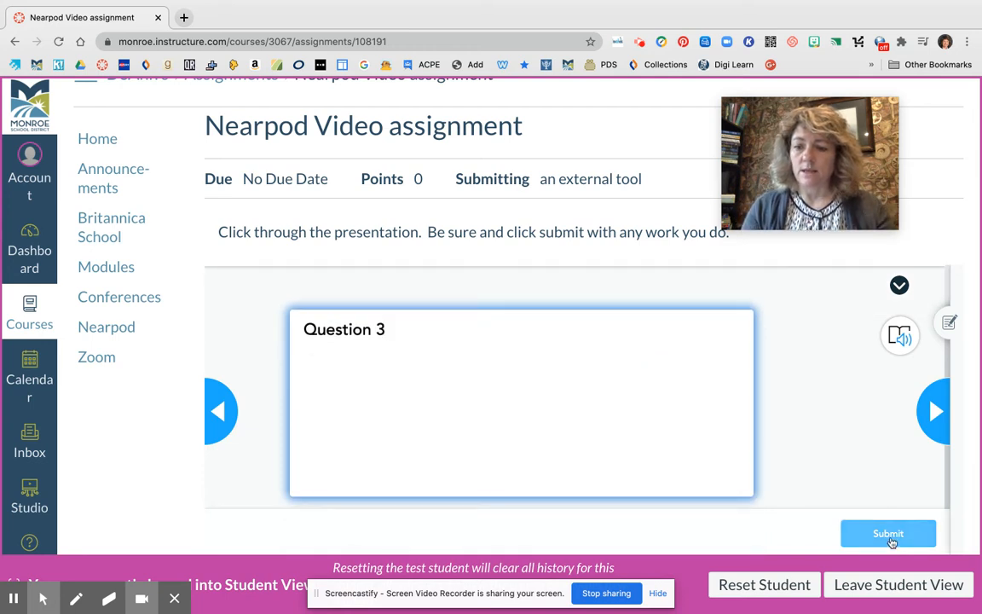
left_click(891, 535)
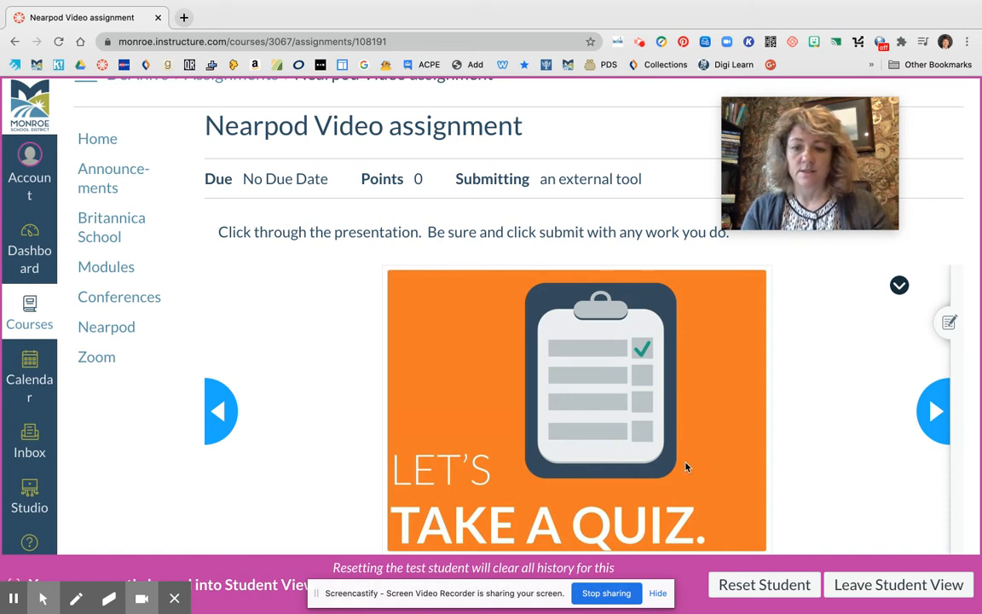
Step: Submit the three-question quiz with "Playing baseball", "There are 24 different kinds of digital media" and "People can make friends on the Internet"
left_click(935, 416)
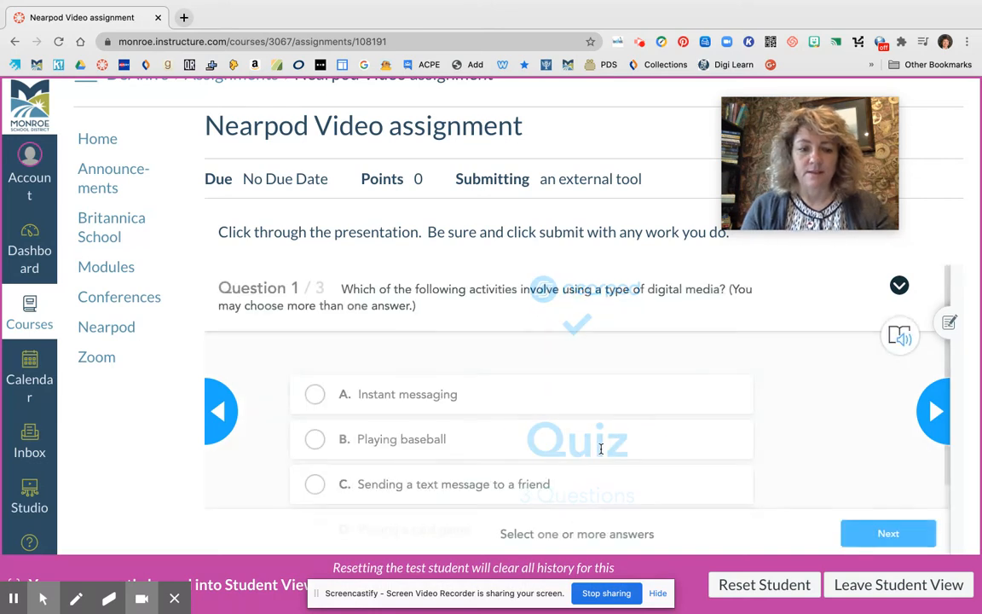
left_click(315, 439)
left_click(886, 533)
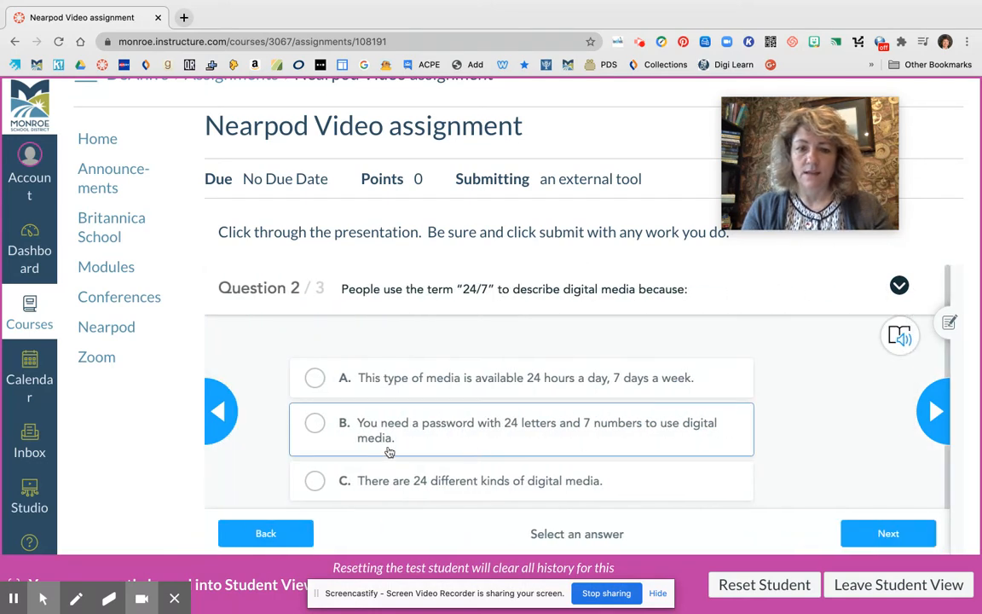
left_click(324, 481)
left_click(861, 533)
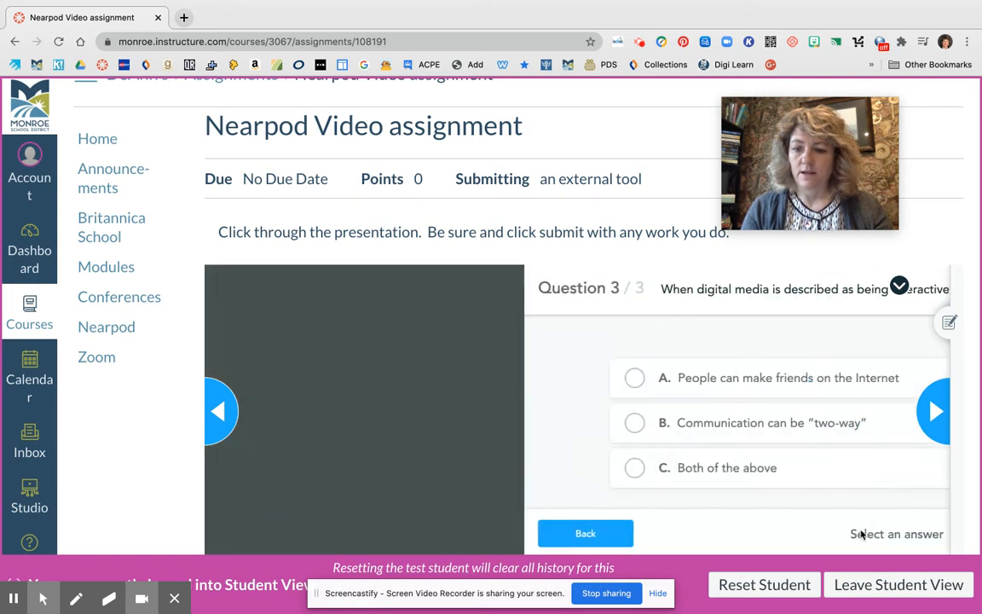
left_click(315, 378)
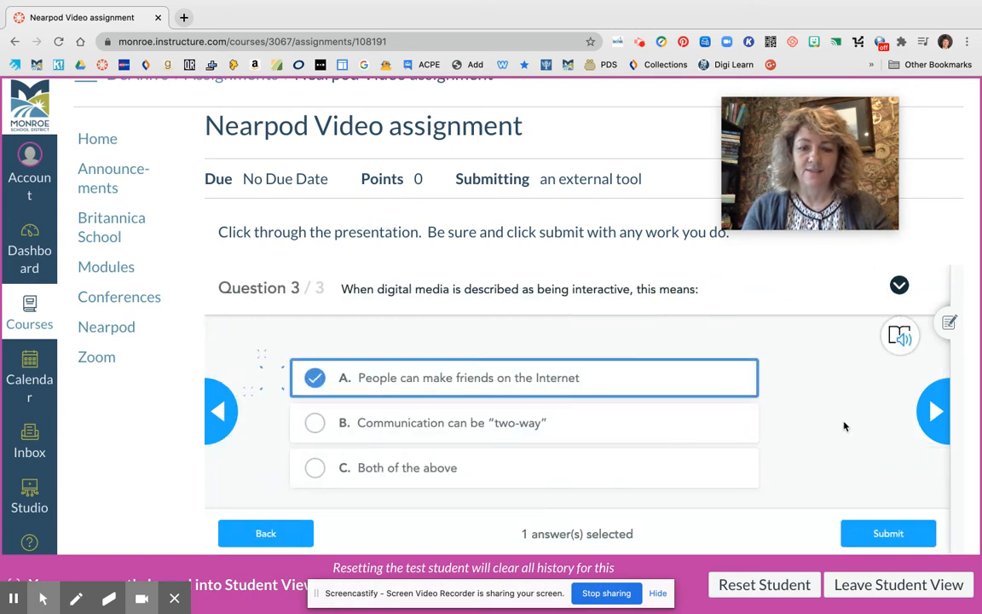
left_click(889, 534)
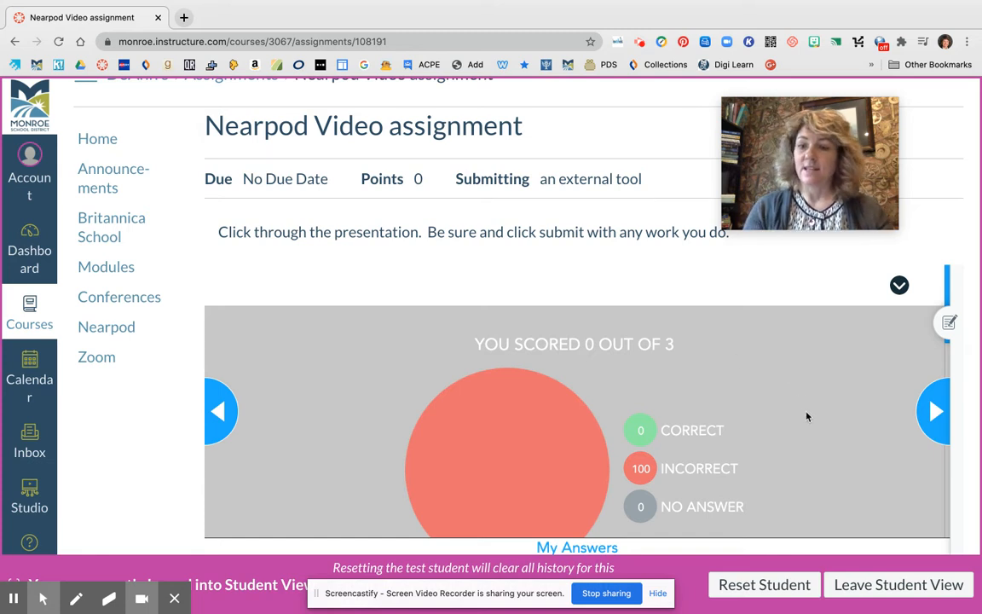
scroll(806, 416, "down", 1)
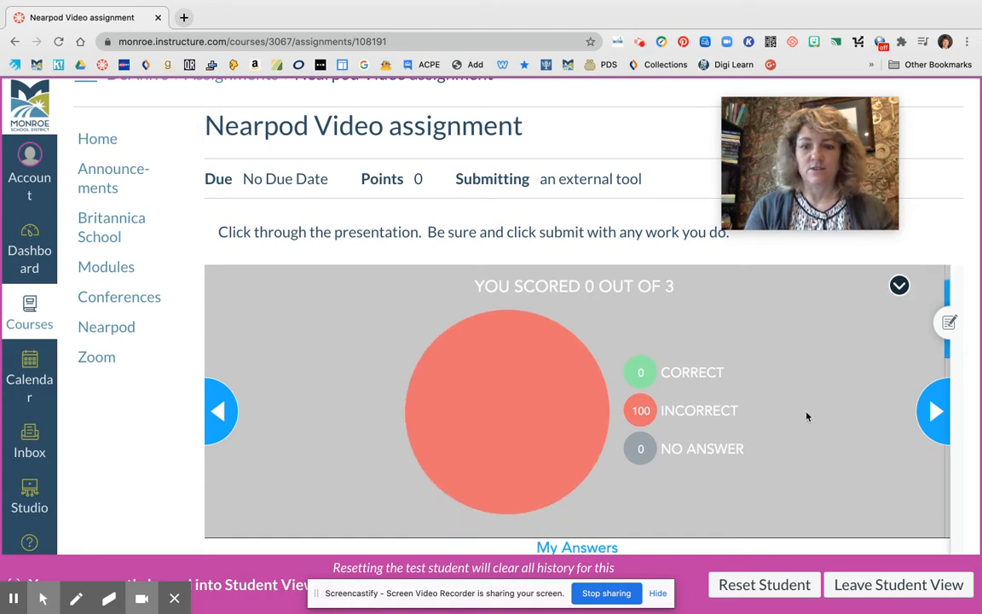
Step: Advance past the quiz results and the Lesson Reflection slide to the end of the student-paced Nearpod lesson
left_click(936, 414)
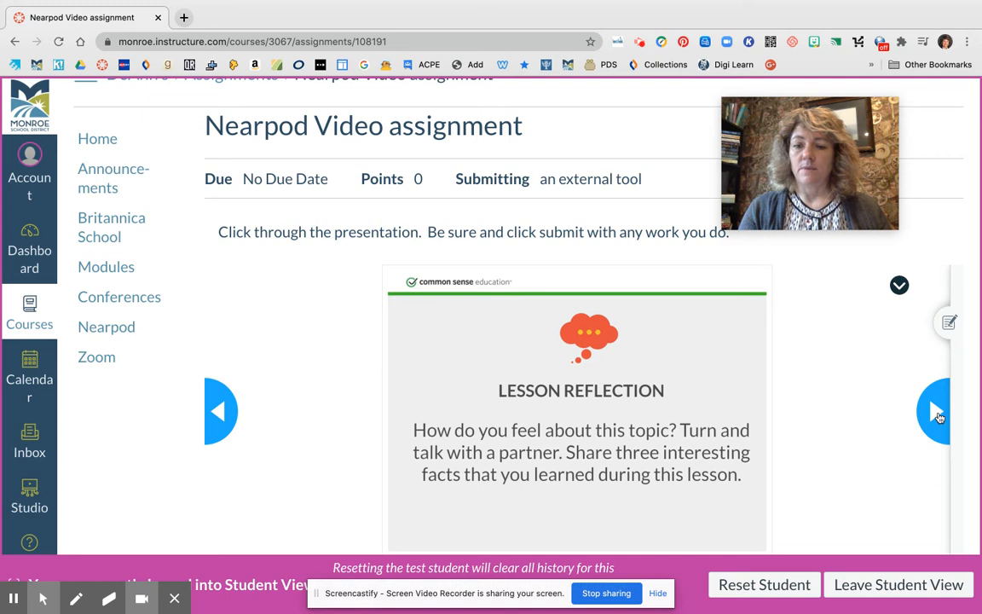
left_click(937, 414)
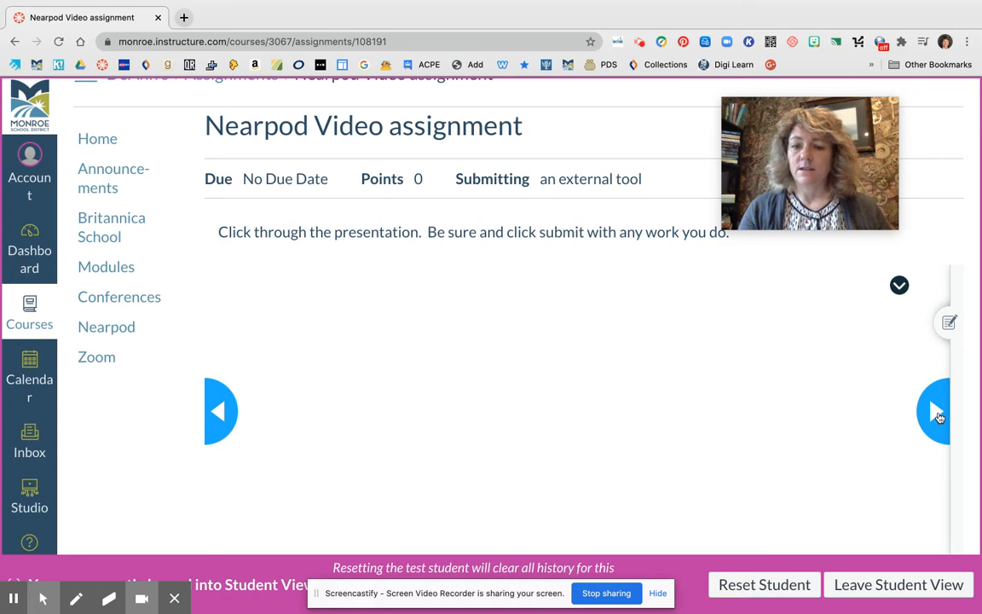
left_click(938, 417)
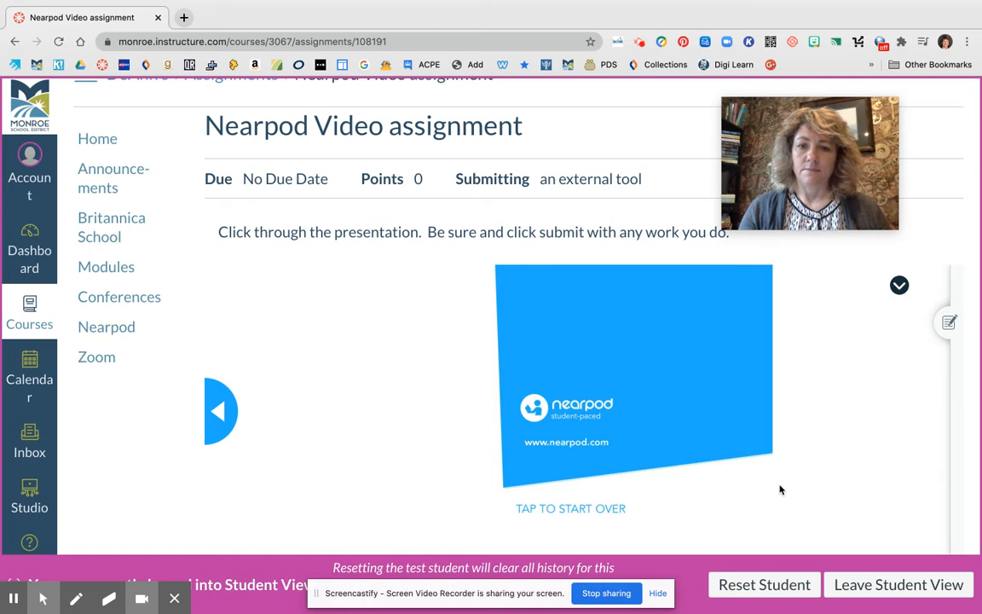
scroll(808, 493, "down", 1)
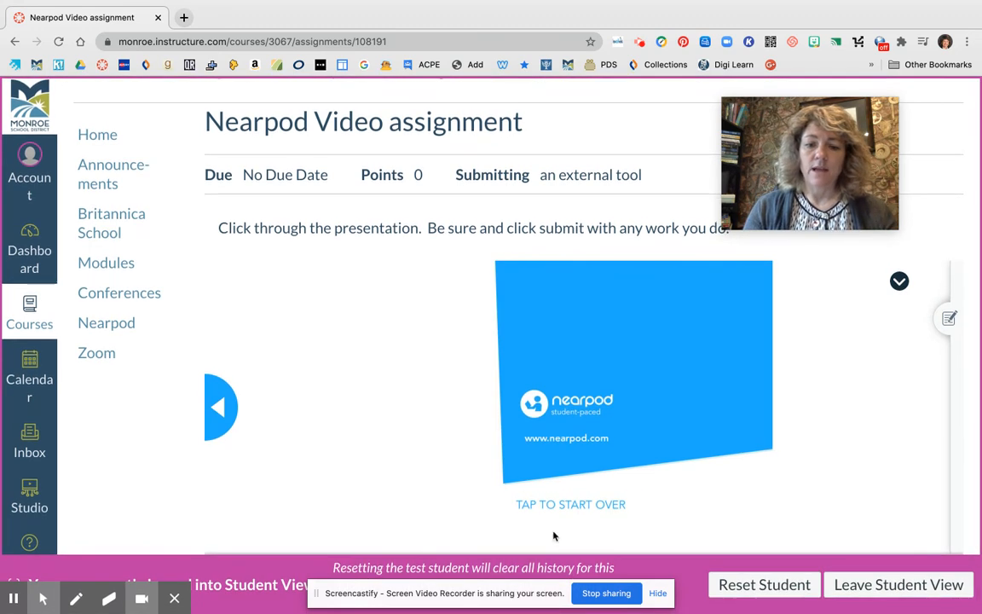
Step: Leave Student View from the course home page and open the Nearpod Video assignment for grading from the To Do list
left_click(107, 138)
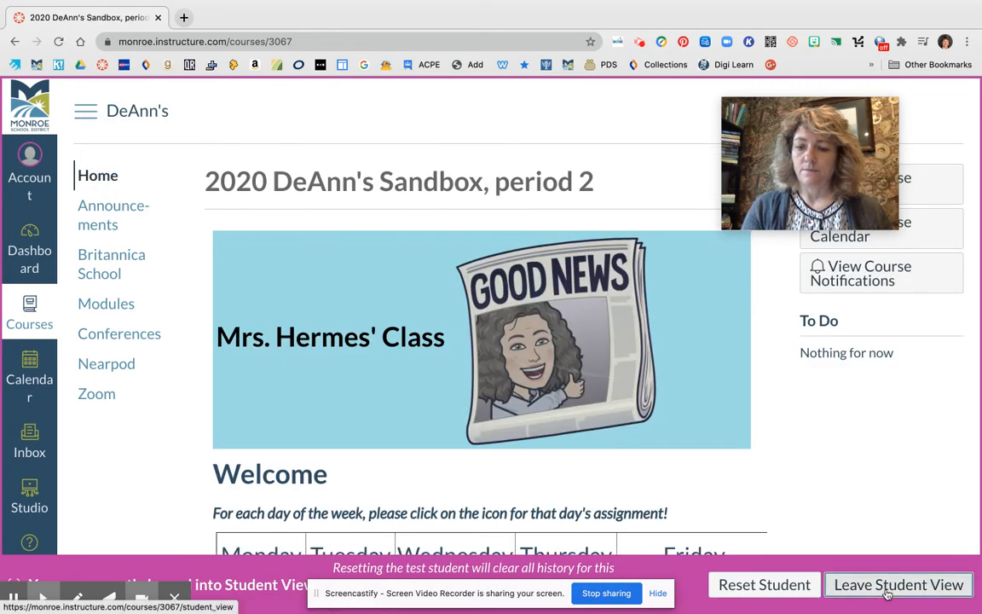
left_click(886, 586)
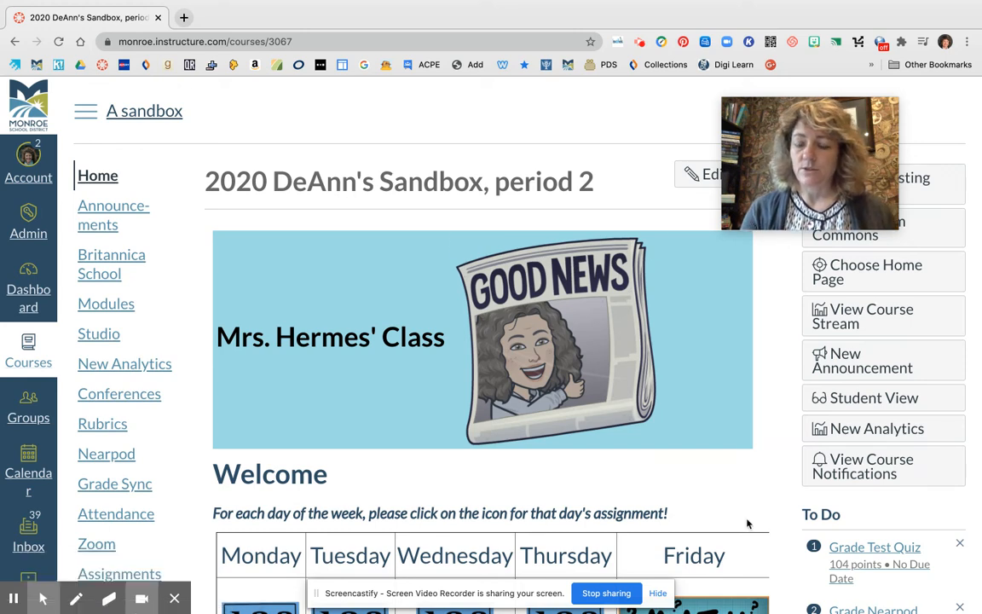
scroll(741, 467, "down", 2)
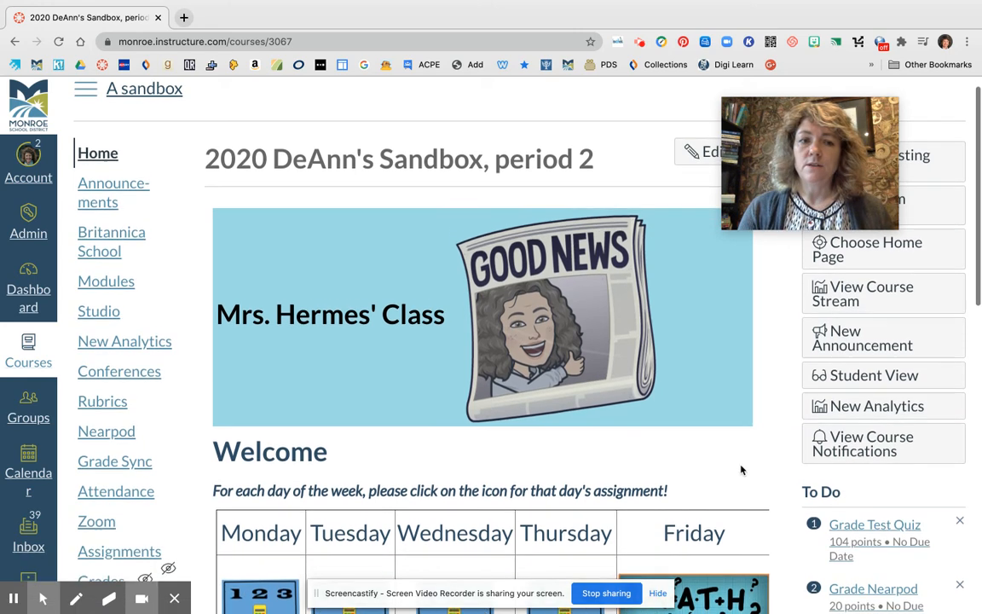
scroll(741, 469, "down", 5)
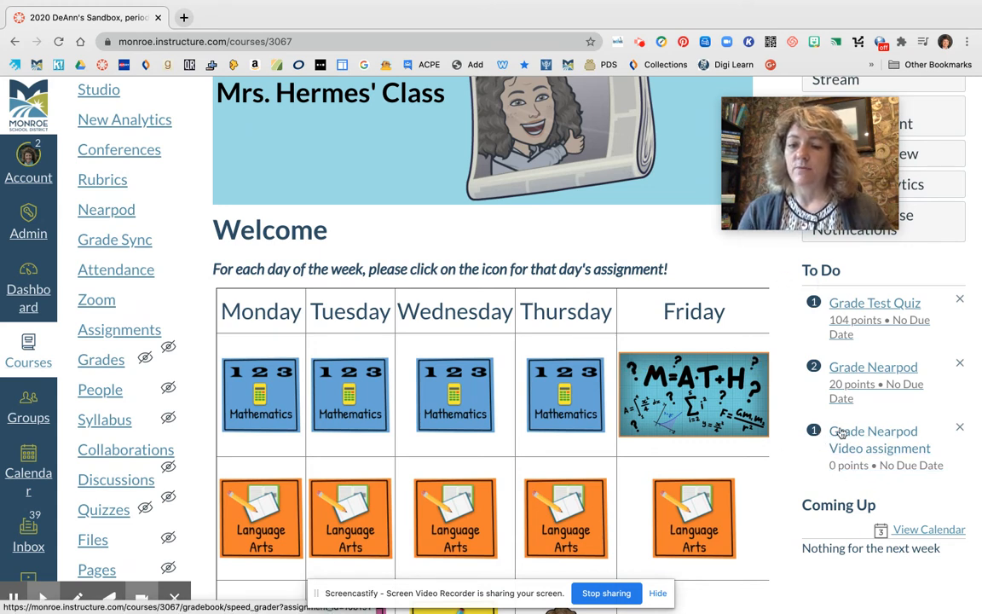
left_click(878, 436)
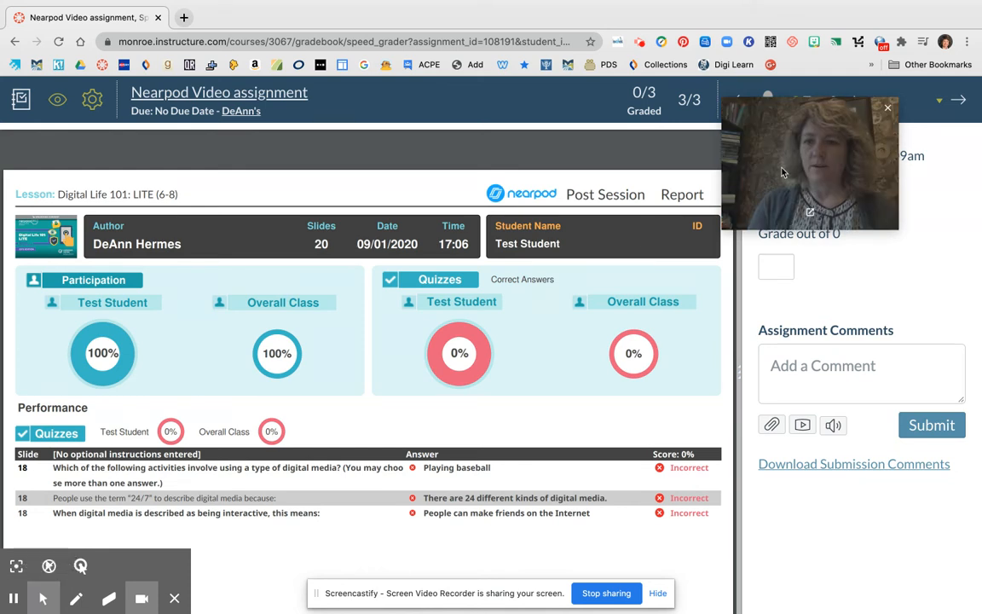
left_click_drag(813, 168, 882, 549)
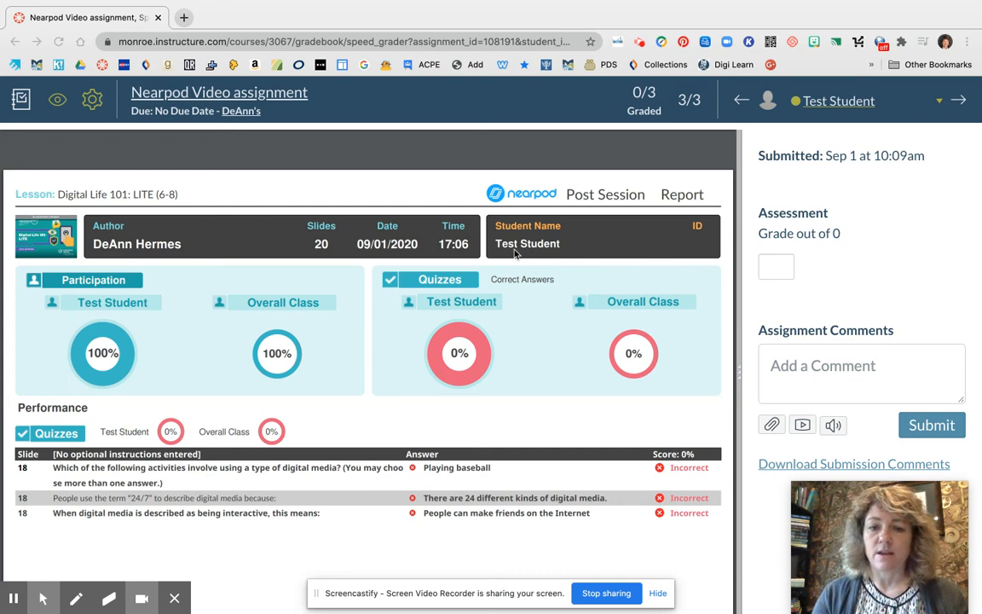
Step: Examine the test student's Nearpod post-session report, including participation, the quiz answers and the open-ended question responses
scroll(534, 329, "down", 1)
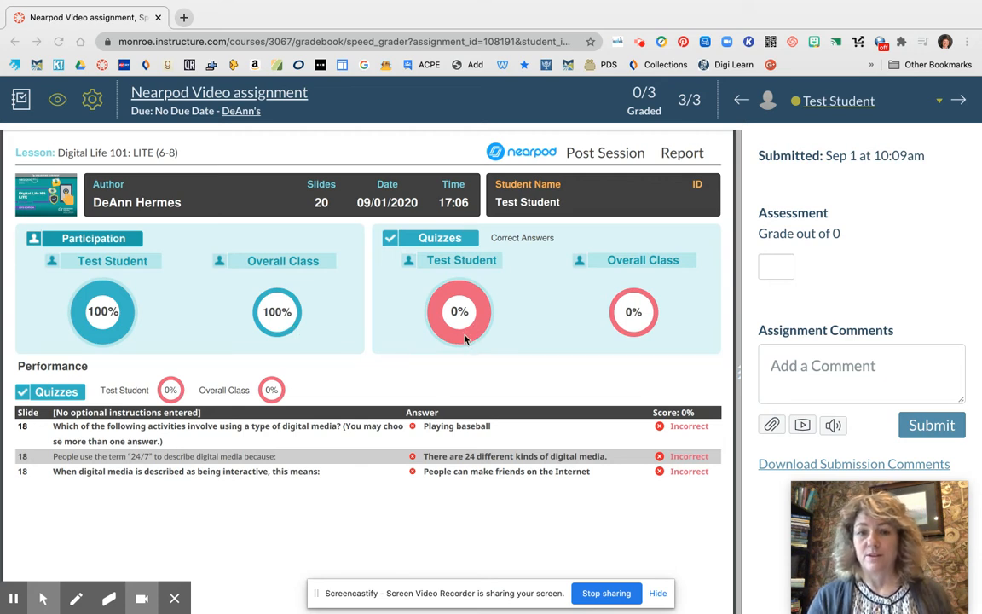
scroll(465, 339, "down", 1)
scroll(465, 339, "down", 4)
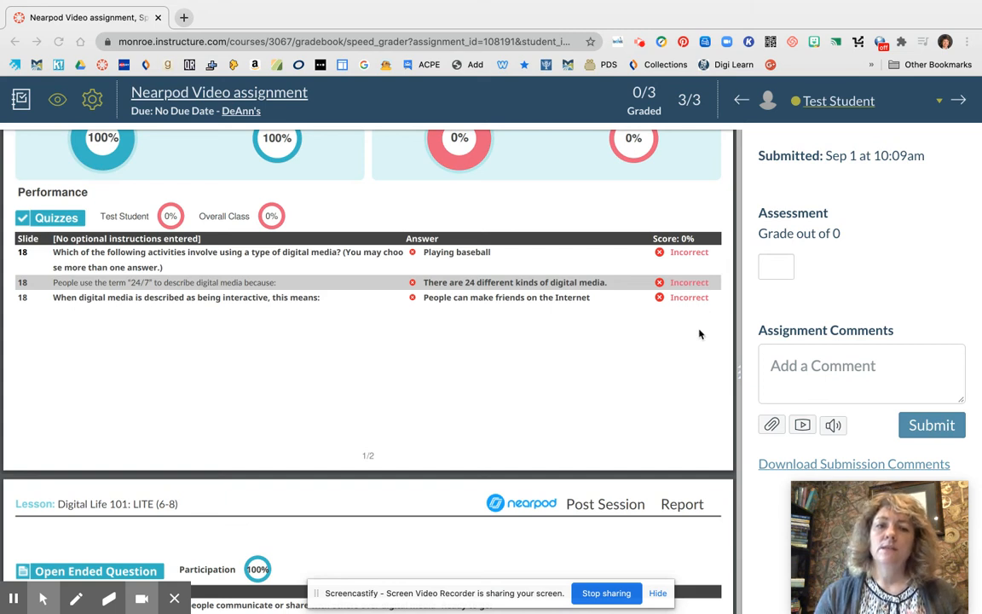
scroll(699, 334, "down", 1)
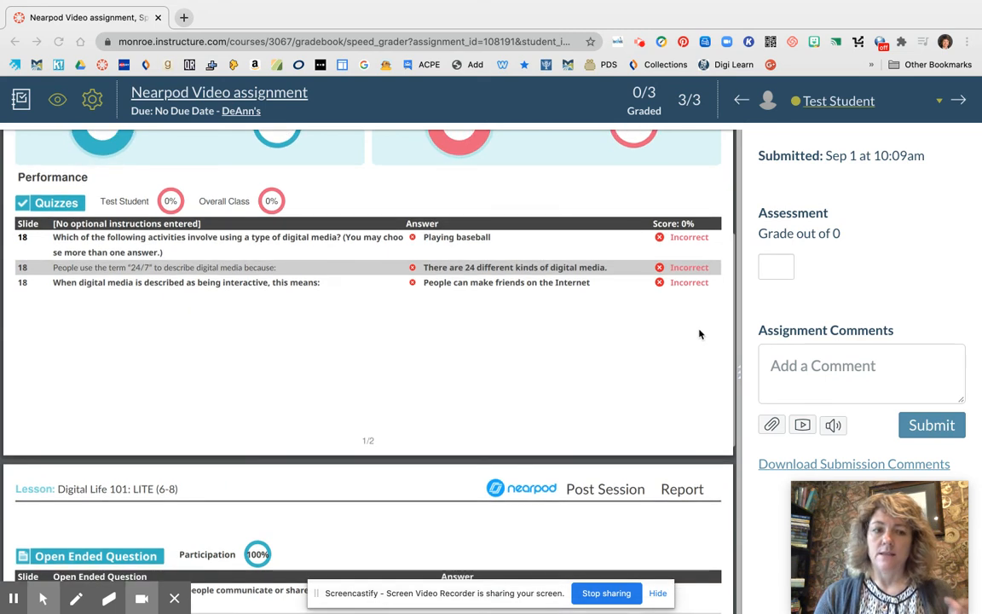
scroll(699, 334, "down", 4)
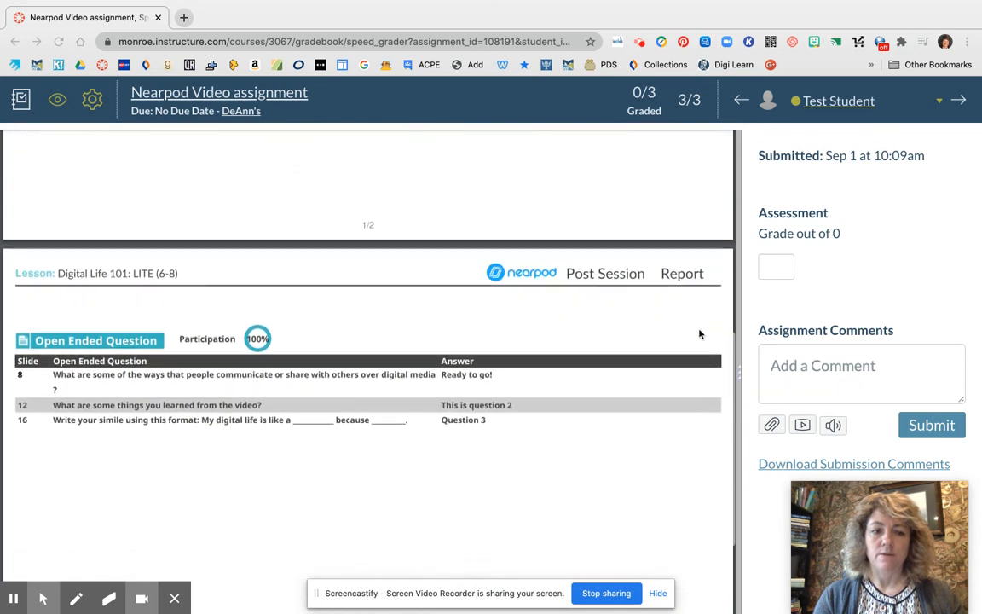
scroll(699, 334, "down", 1)
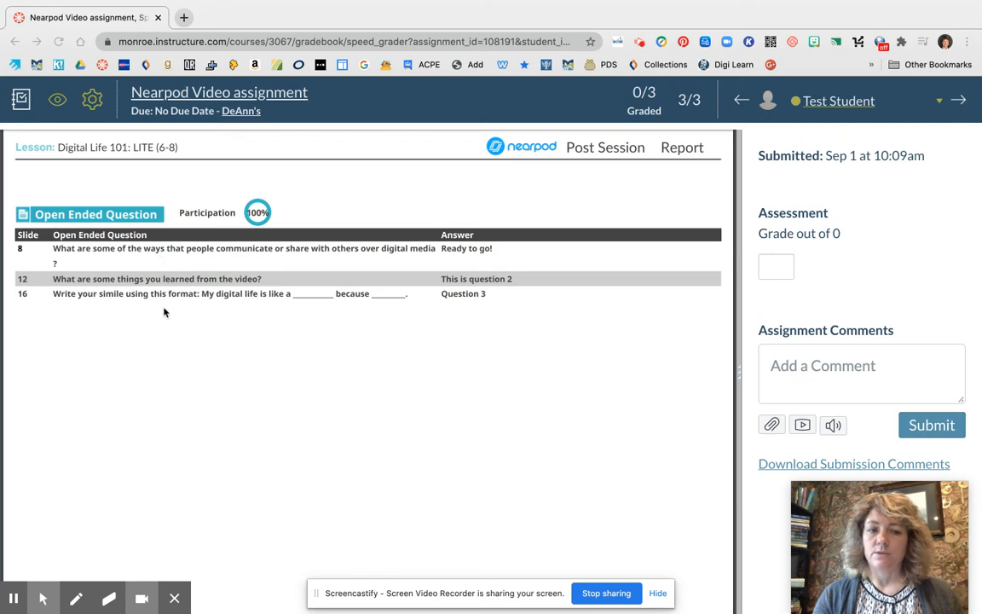
scroll(452, 377, "down", 1)
scroll(451, 377, "up", 4)
scroll(452, 378, "up", 2)
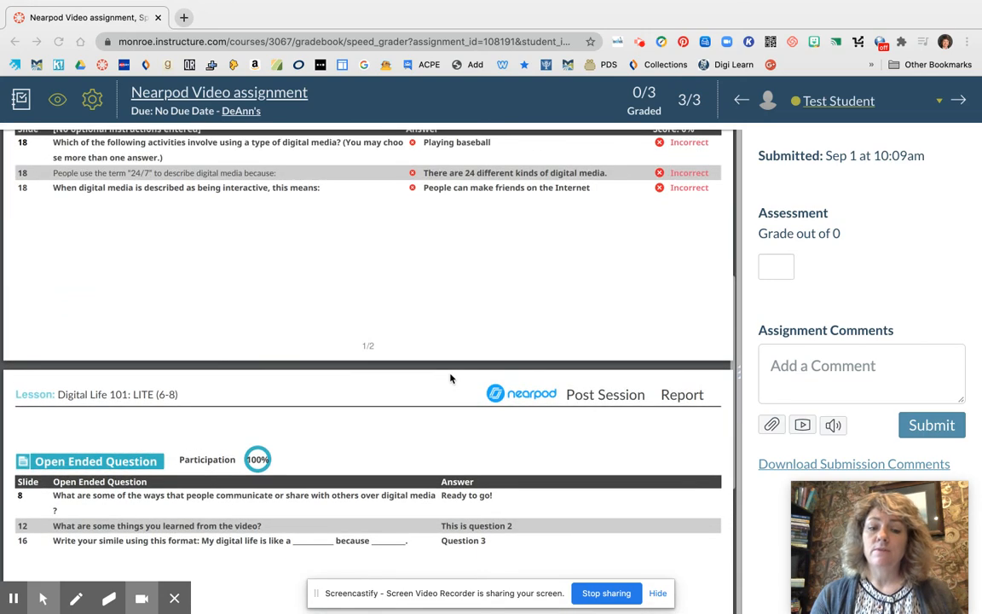
scroll(451, 377, "down", 2)
scroll(452, 378, "down", 1)
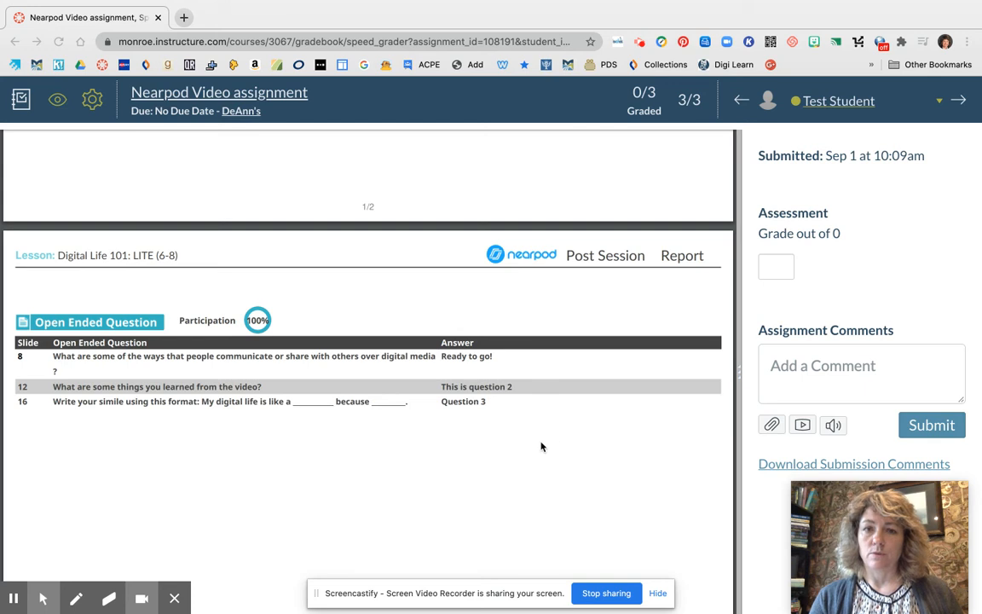
scroll(540, 446, "up", 2)
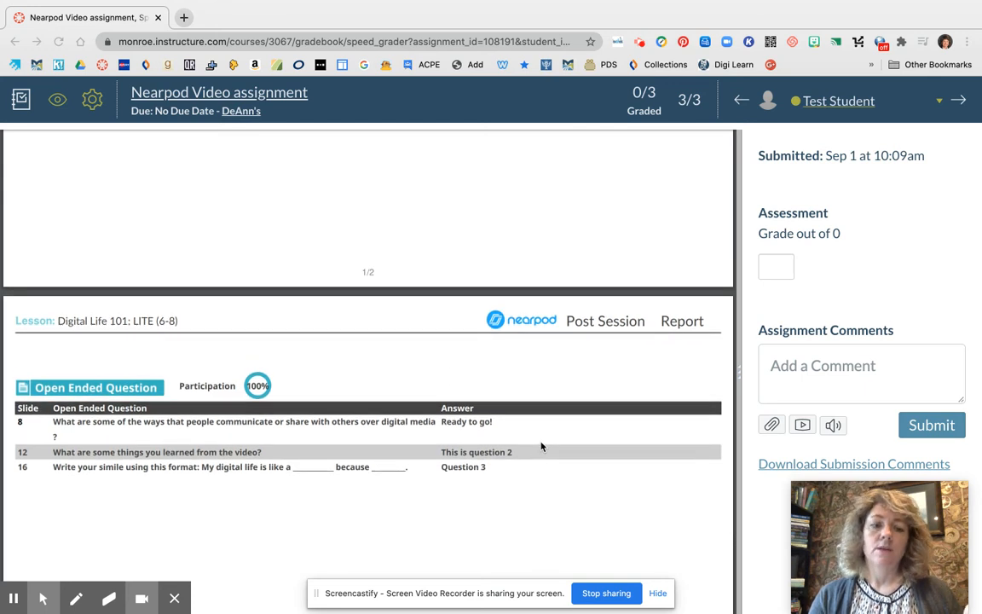
scroll(544, 513, "down", 2)
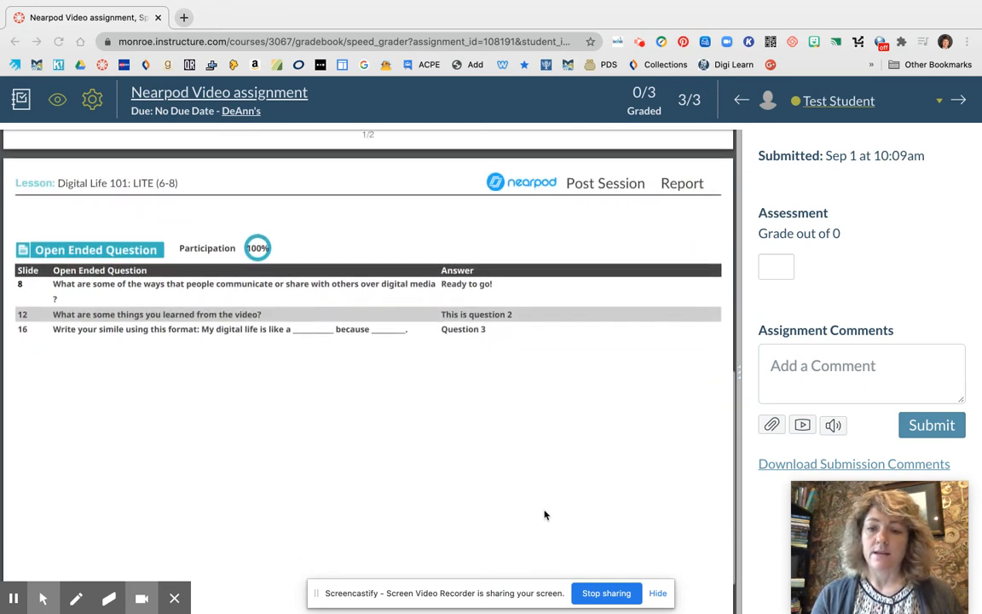
scroll(545, 514, "up", 5)
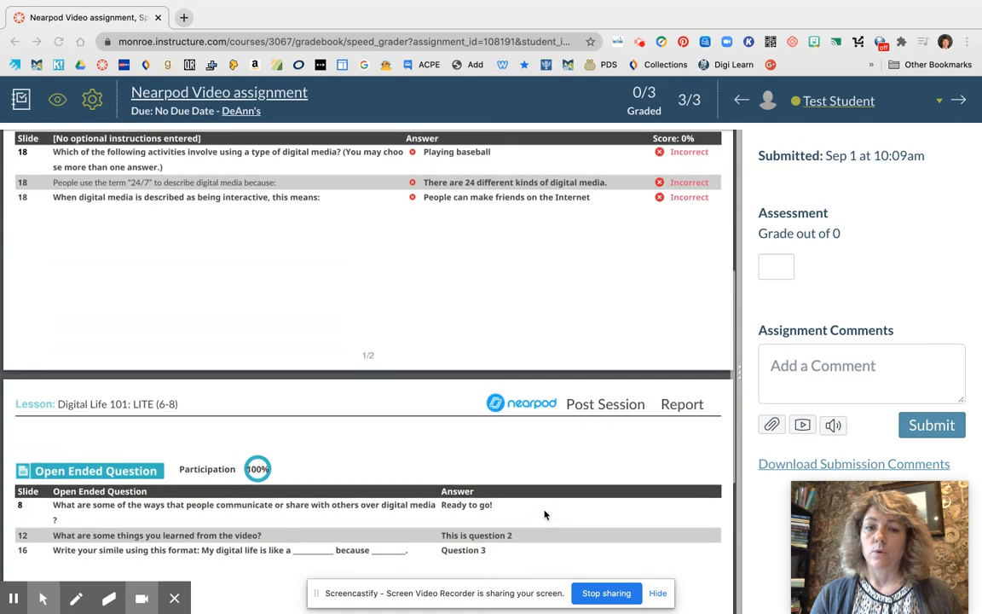
scroll(531, 335, "up", 3)
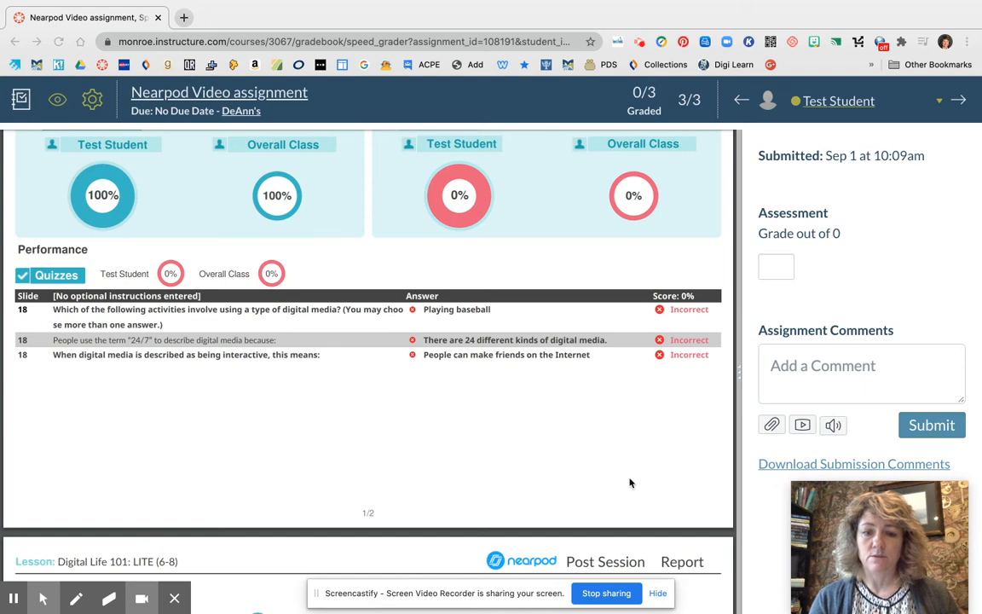
scroll(630, 483, "down", 3)
scroll(629, 483, "down", 3)
scroll(631, 482, "up", 4)
scroll(630, 483, "up", 5)
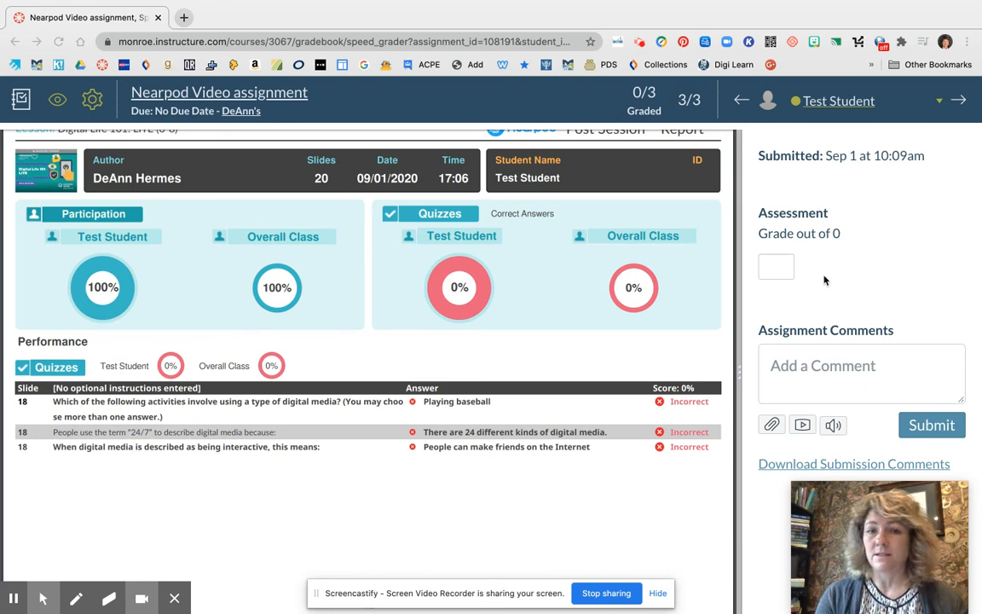
Step: Enter a grade of 5 for the test student's submission and advance through the next two students
left_click(778, 267)
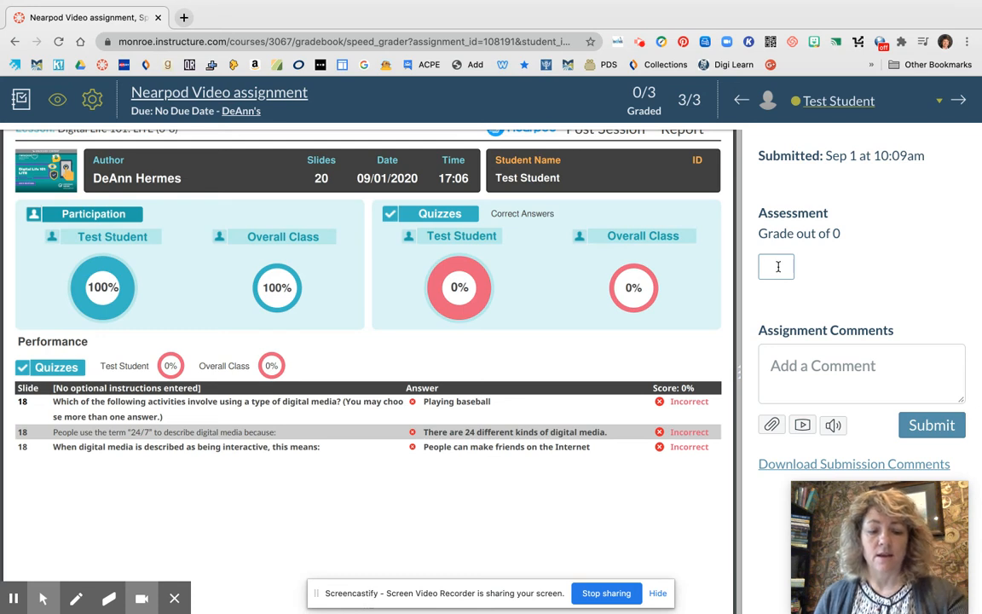
type("5")
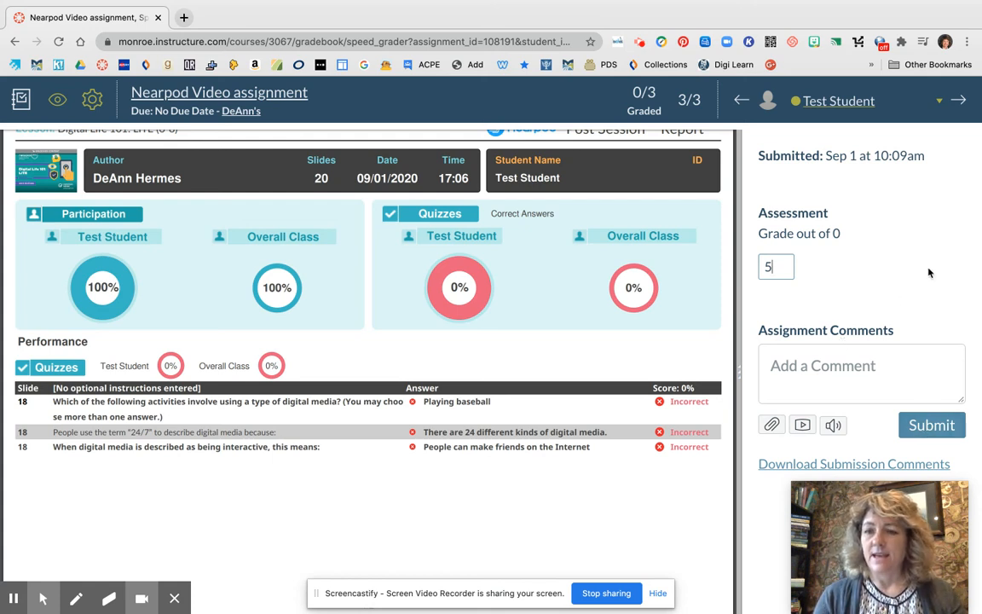
left_click(959, 100)
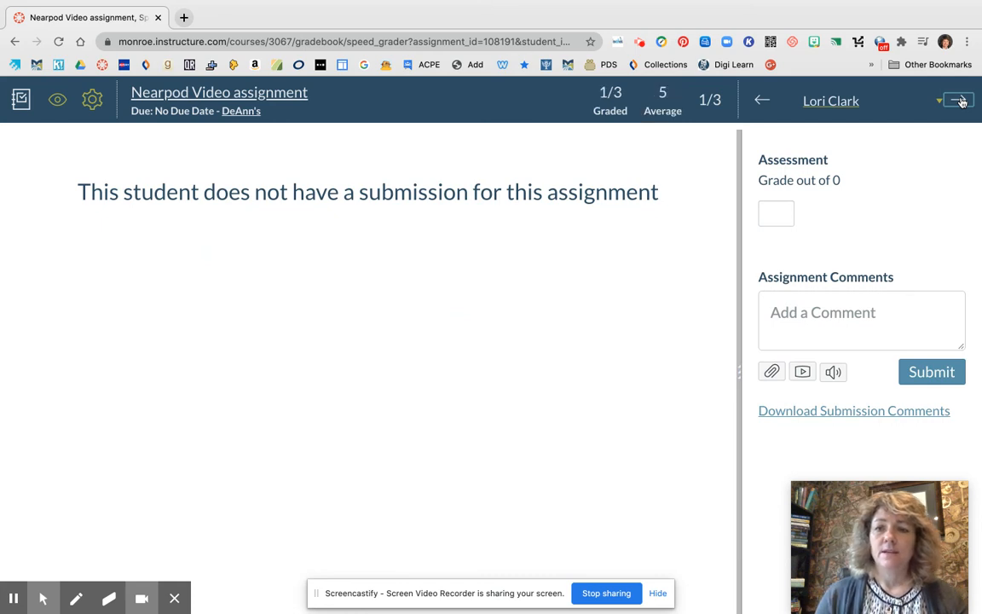
left_click(959, 100)
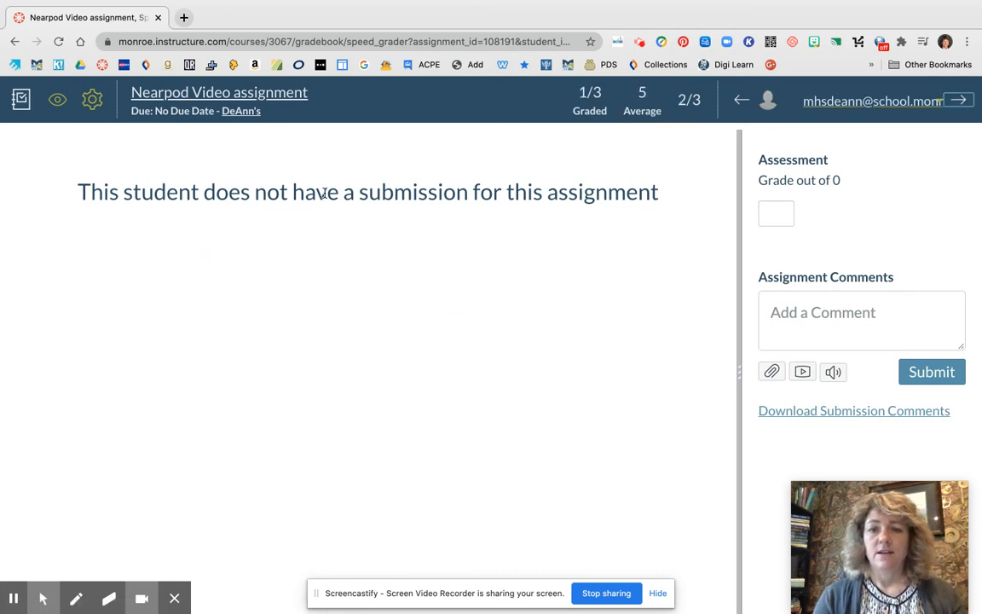